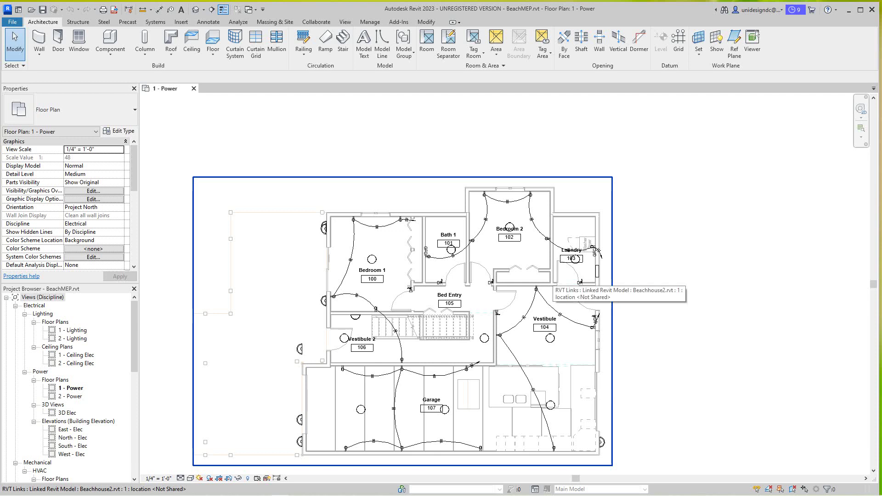
middle_drag(549, 281, 597, 246)
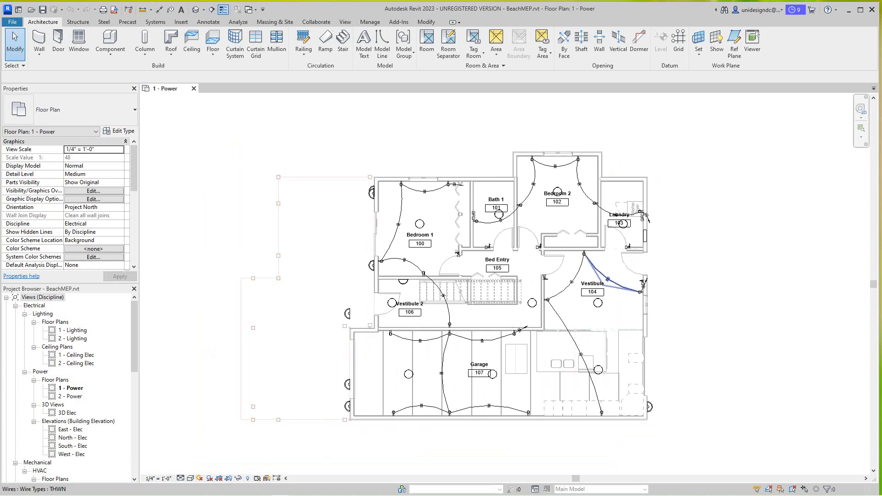
middle_drag(574, 282, 577, 286)
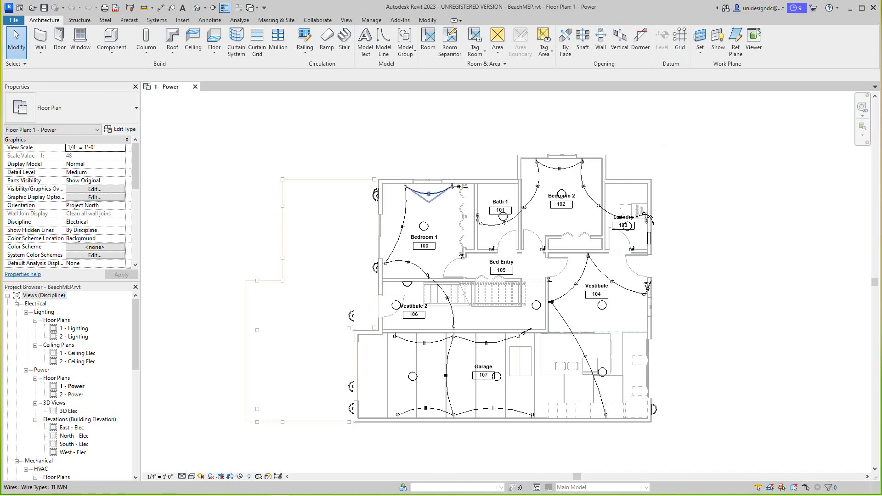
scroll(573, 198, up, 3)
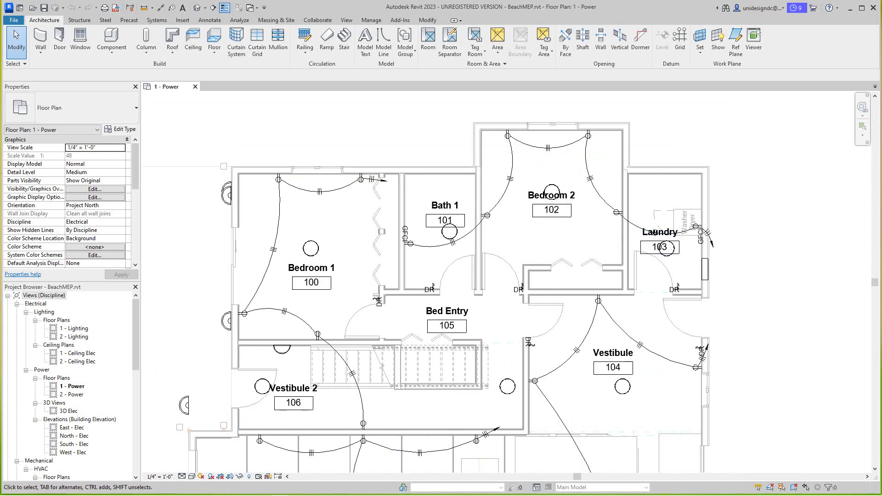
scroll(465, 408, down, 2)
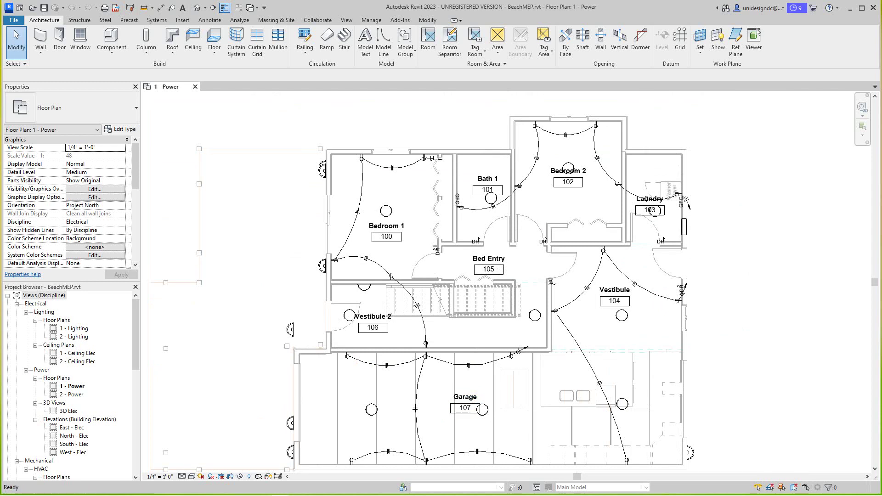
Step: Open the 1 - Lighting electrical floor plan
double_click(74, 328)
scroll(631, 230, up, 5)
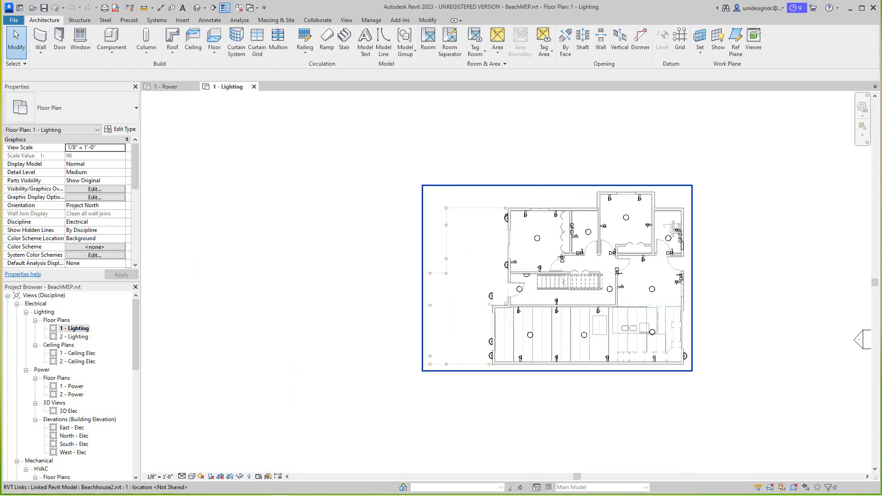
middle_drag(312, 199, 353, 232)
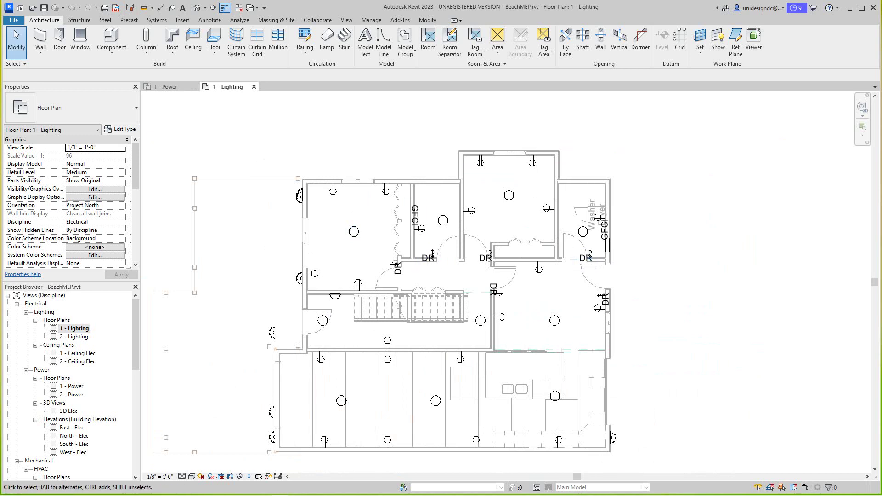
middle_drag(354, 231, 389, 230)
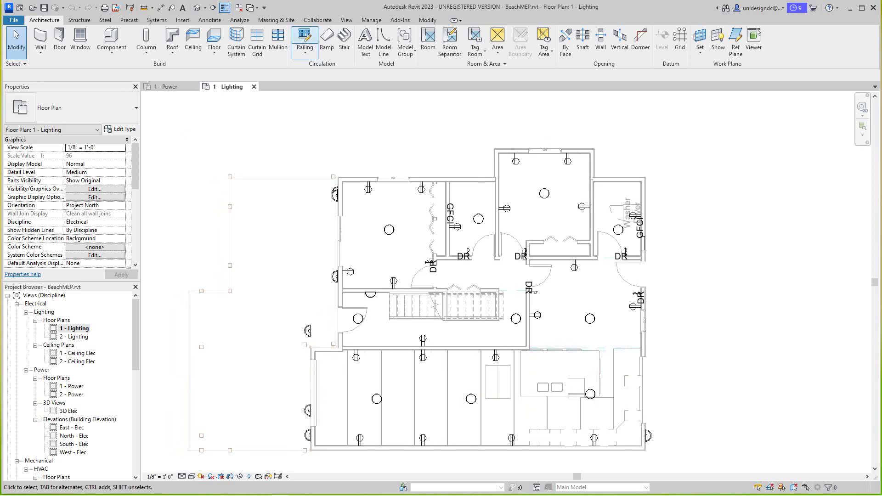
Step: Review the Lighting Fixtures type mapping for the Beachhouse2.rvt link in the coordination settings, leaving the settings unchanged
click(317, 19)
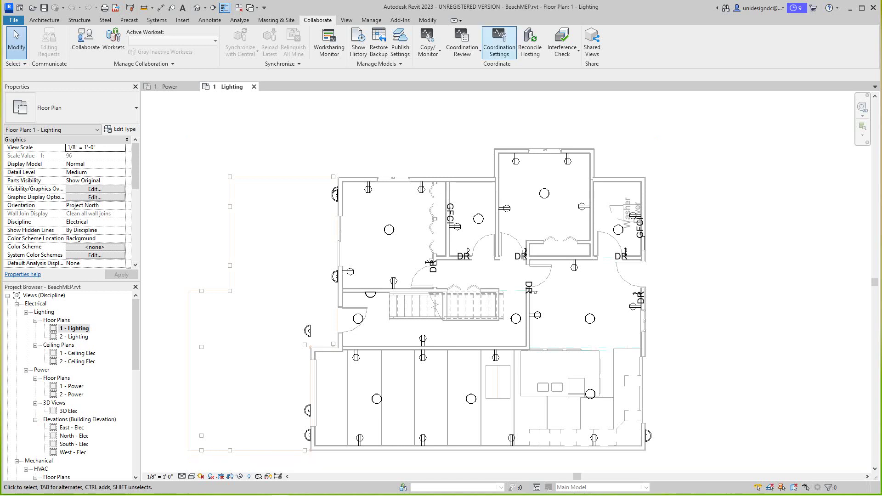
click(499, 41)
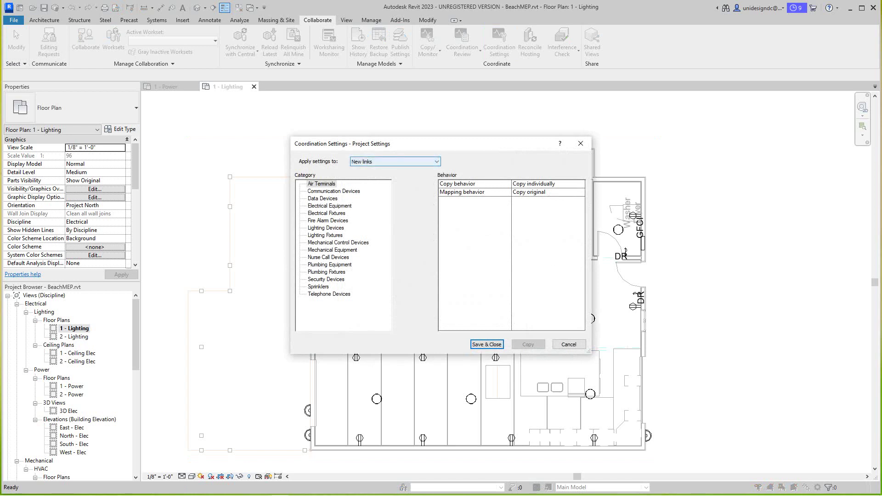
click(394, 161)
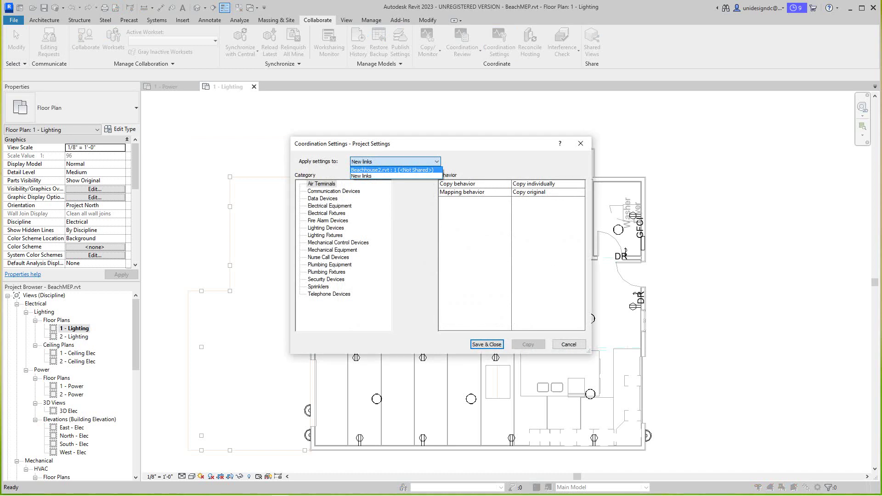
click(392, 170)
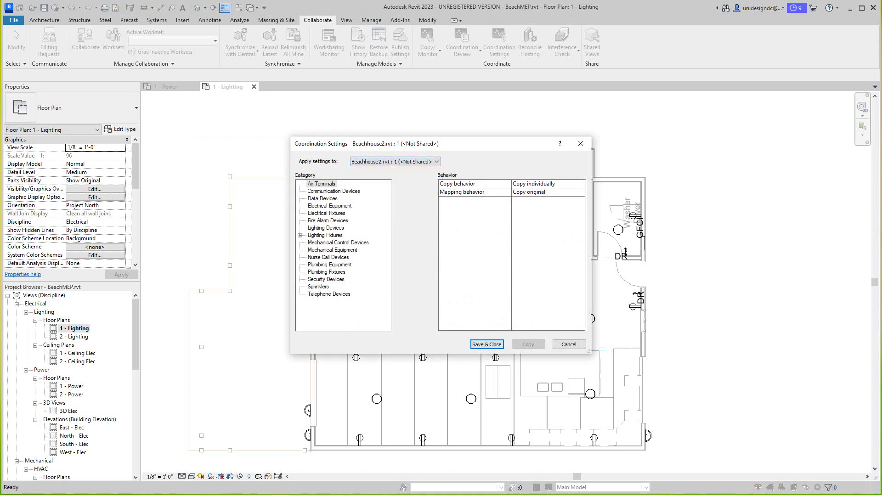
click(300, 235)
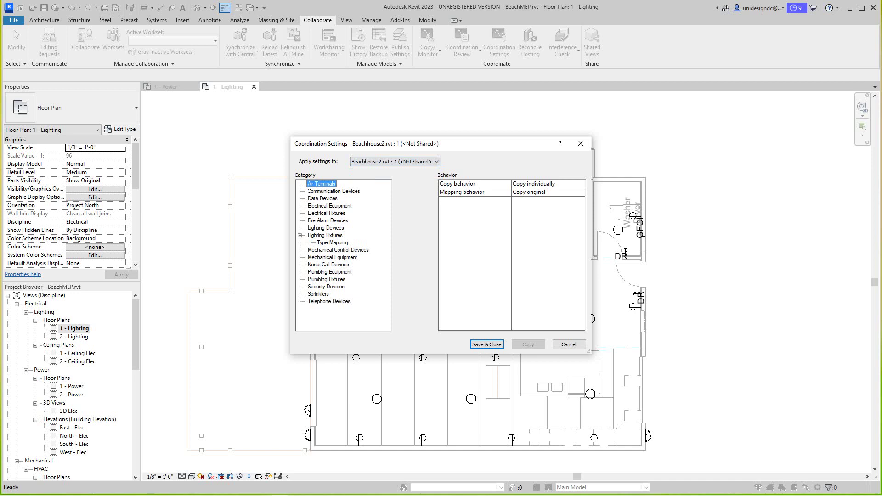
click(332, 242)
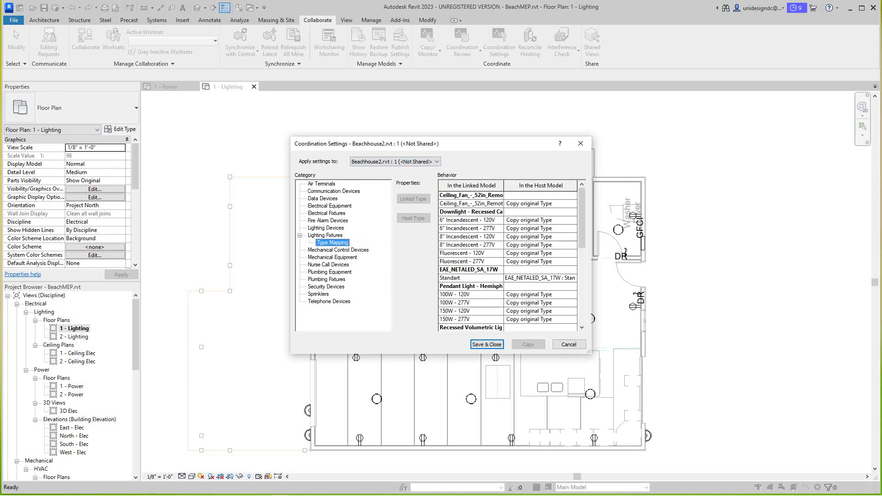
scroll(508, 259, down, 3)
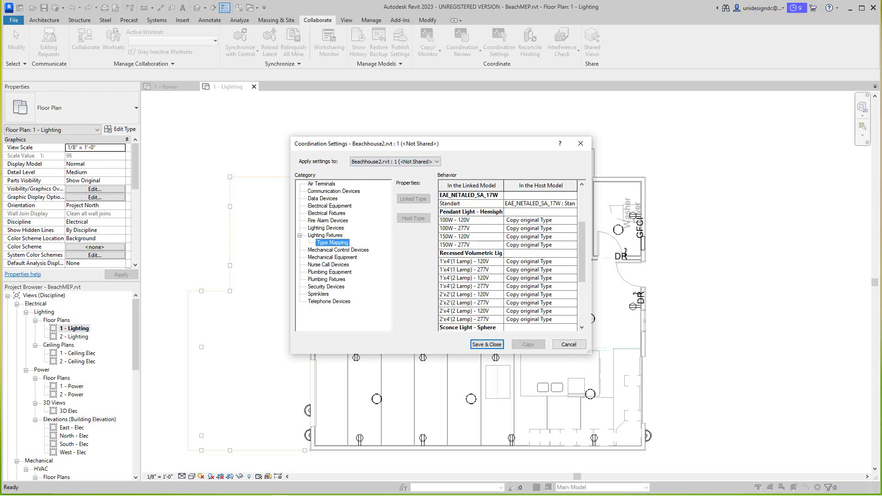
scroll(507, 259, down, 3)
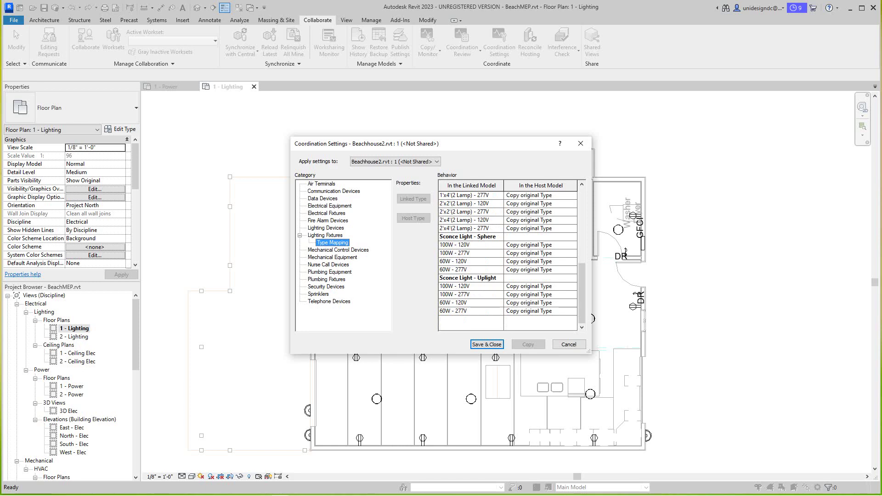
scroll(508, 259, up, 6)
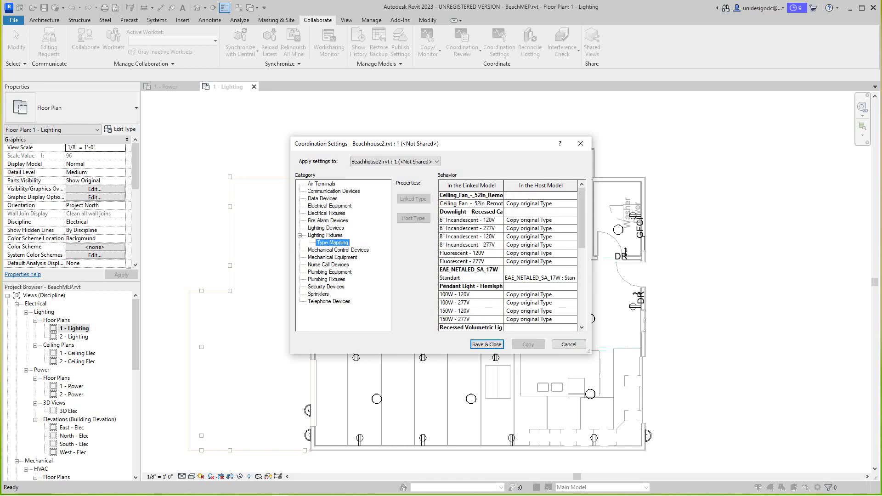
click(568, 344)
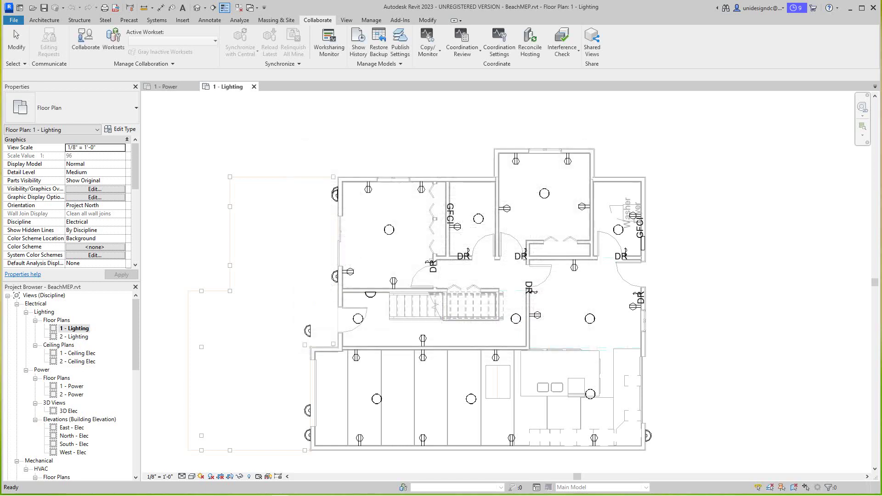
scroll(498, 202, down, 1)
scroll(498, 202, up, 1)
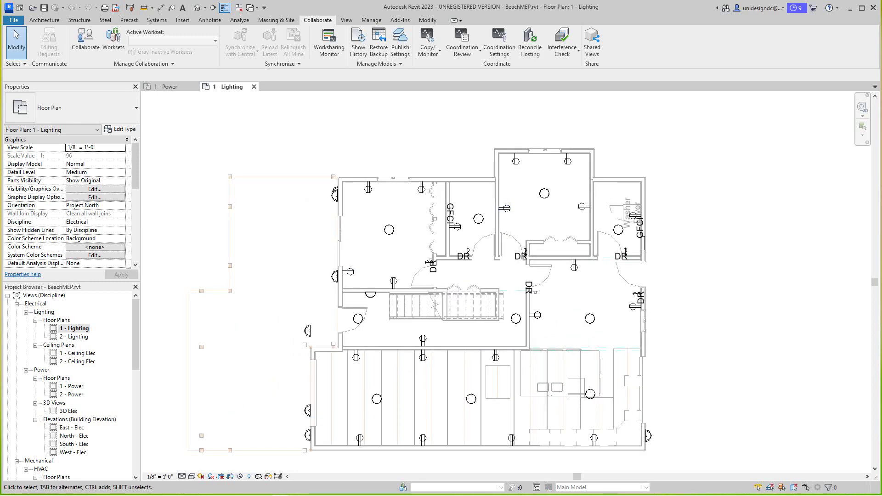
middle_drag(498, 202, 513, 196)
middle_drag(474, 269, 492, 263)
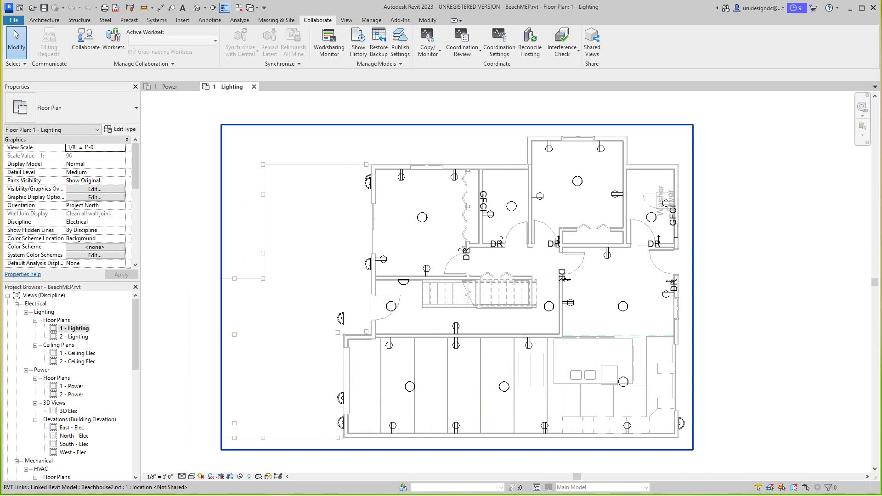
scroll(518, 343, down, 2)
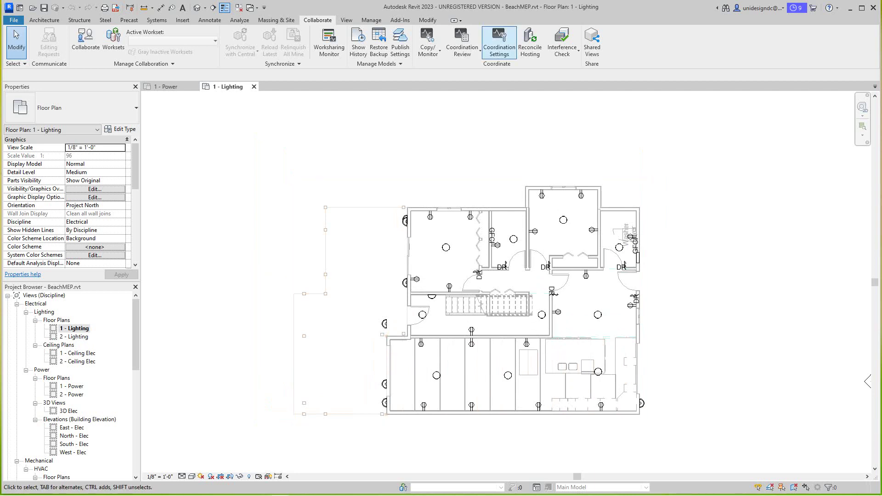
Step: In the coordination settings for new links, set the Lighting Fixtures copy behavior to Allow batch copy
click(499, 43)
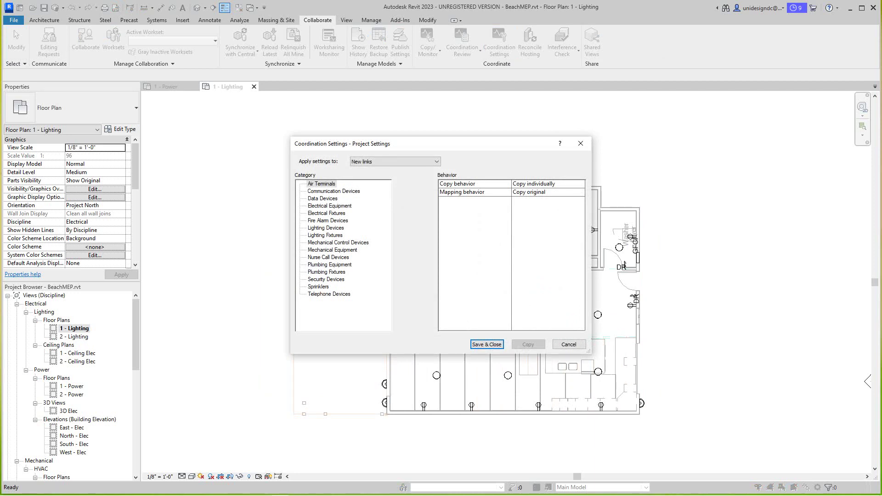
click(325, 235)
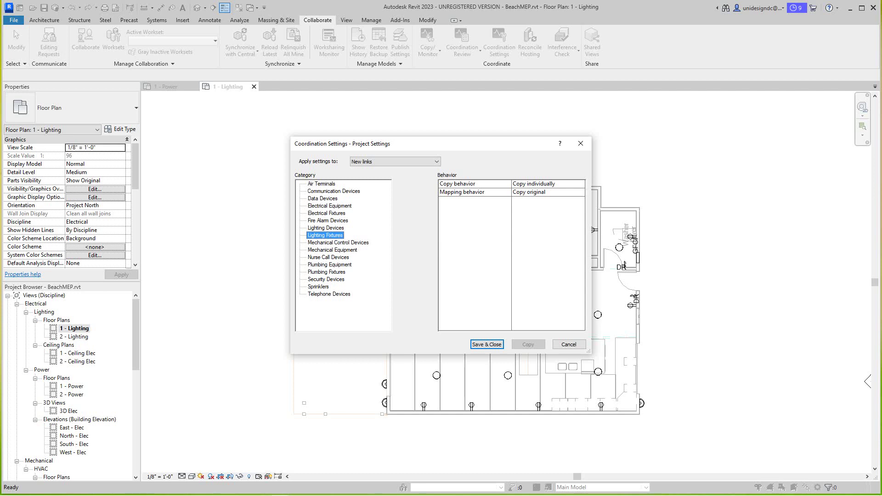
click(547, 184)
click(580, 184)
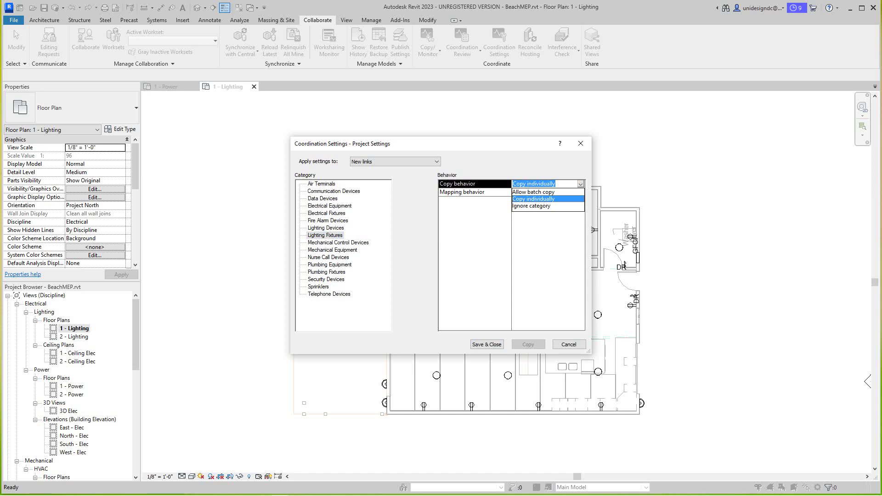
key(Up)
key(Return)
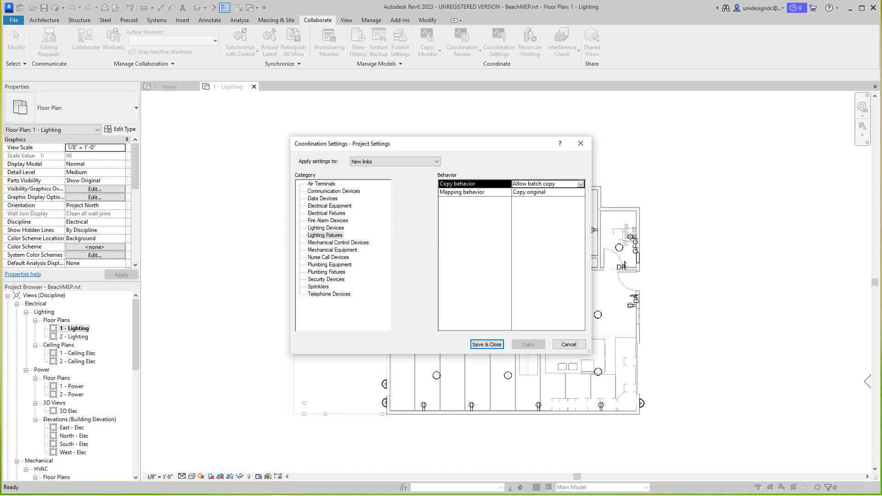
Step: Set the Lighting Fixtures copy behavior to Copy individually and save the coordination settings
key(alt+Down)
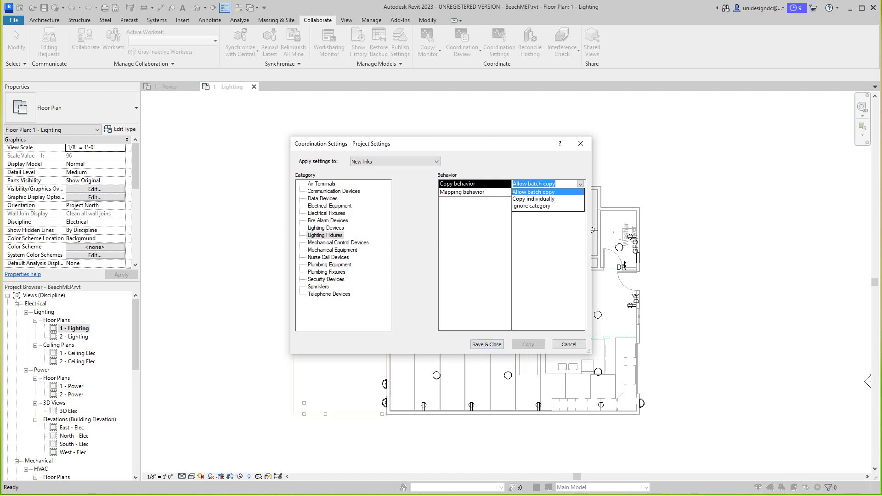
key(Down)
key(Return)
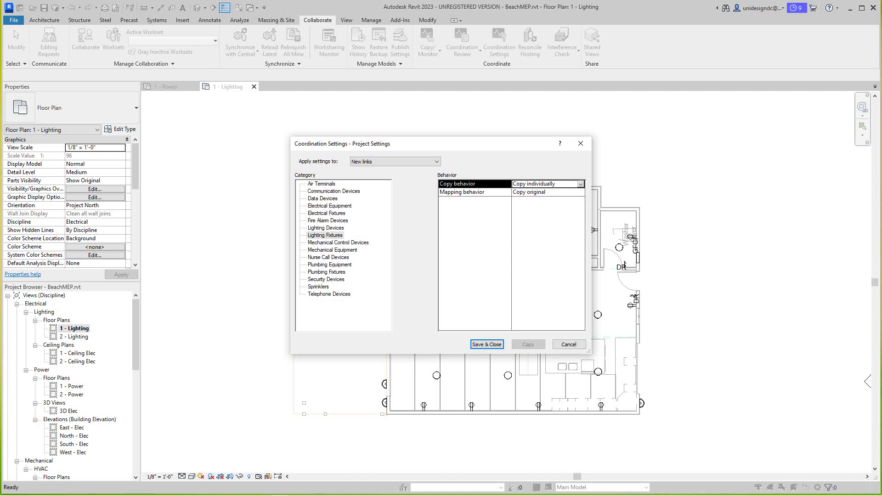
key(Return)
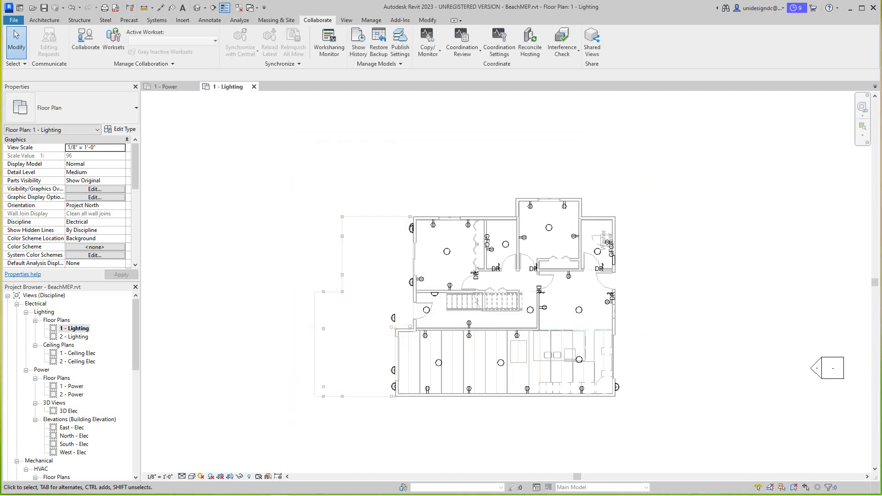
Step: Start a Copy/Monitor session on the linked Beachhouse2.rvt model
scroll(446, 279, up, 2)
scroll(451, 248, down, 1)
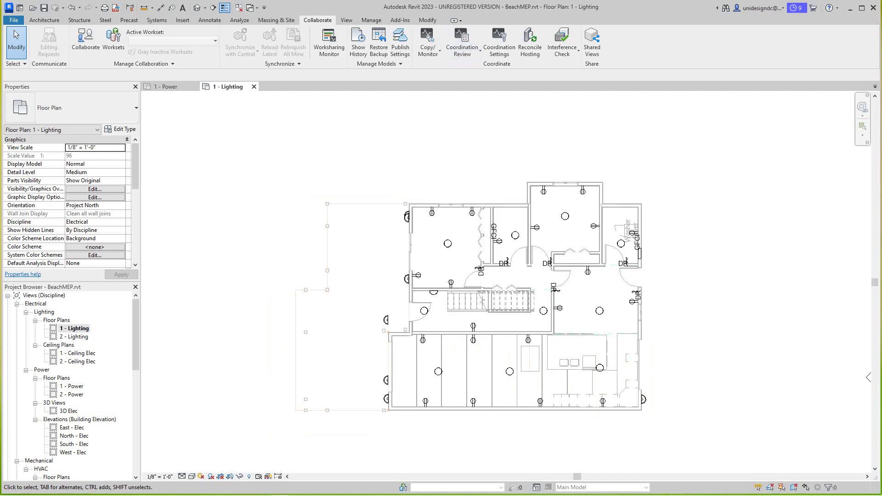
click(428, 44)
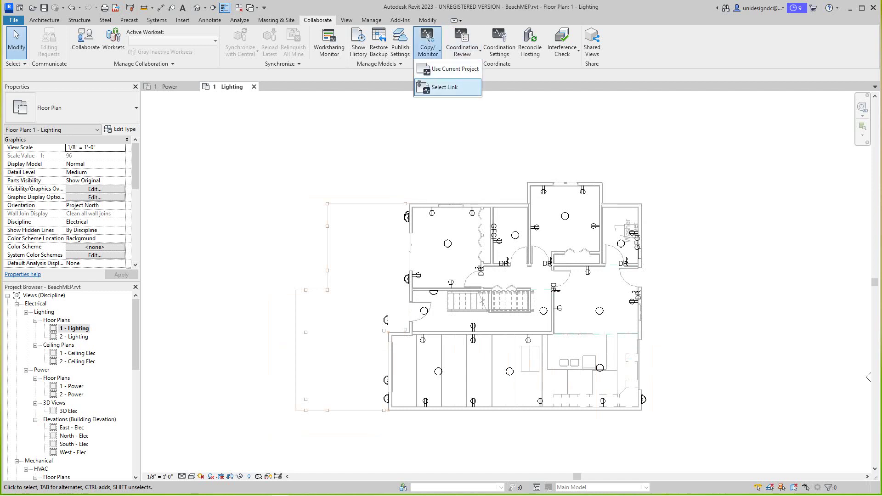
click(445, 87)
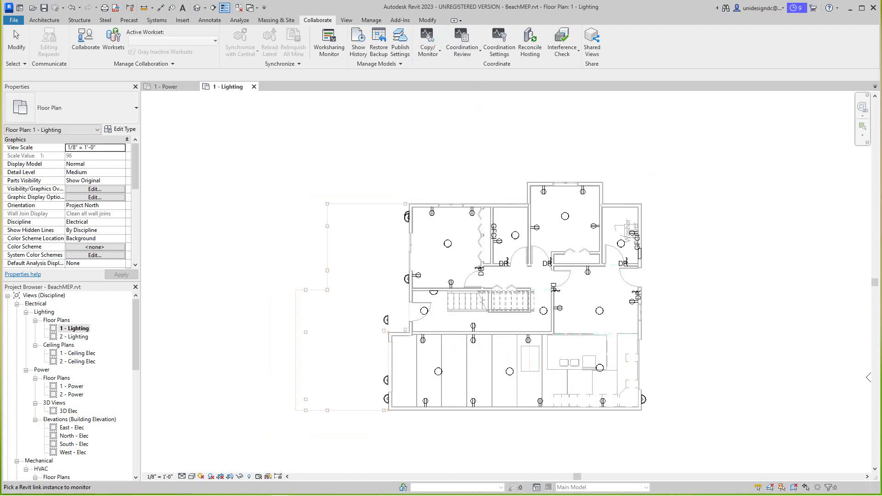
click(474, 298)
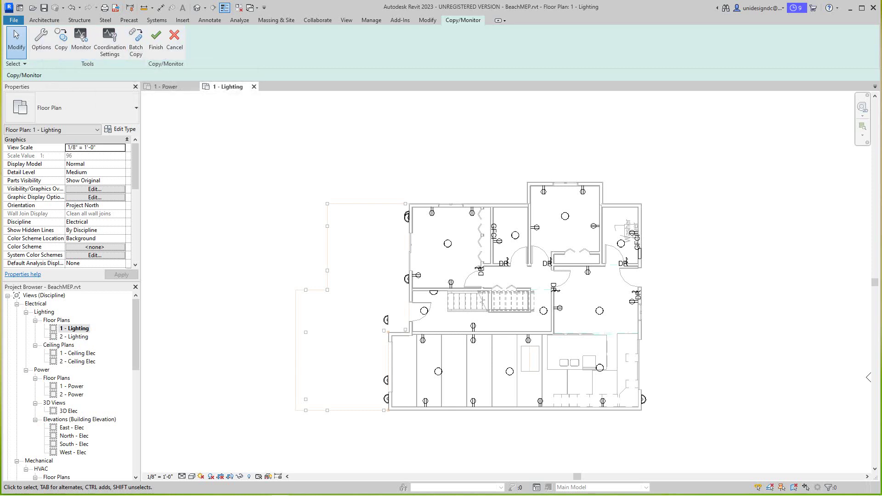
Step: Copy the linked EAE_NETALED_SA_17W light fixtures in Bath 1 and Bedroom 2 into the host model with Copy/Monitor
click(61, 40)
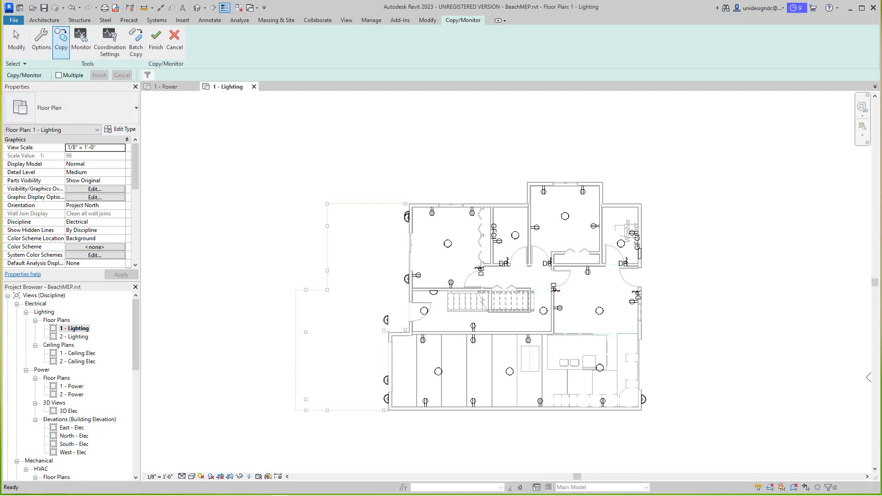
scroll(517, 298, up, 3)
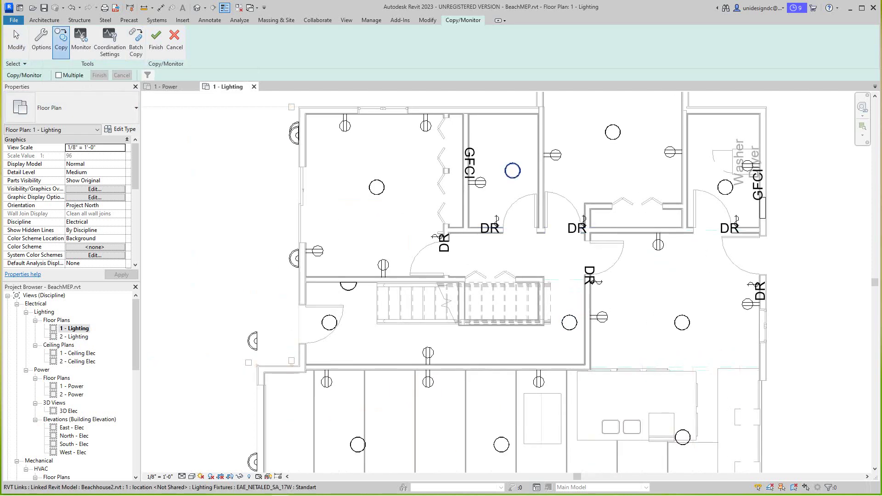
scroll(513, 171, down, 2)
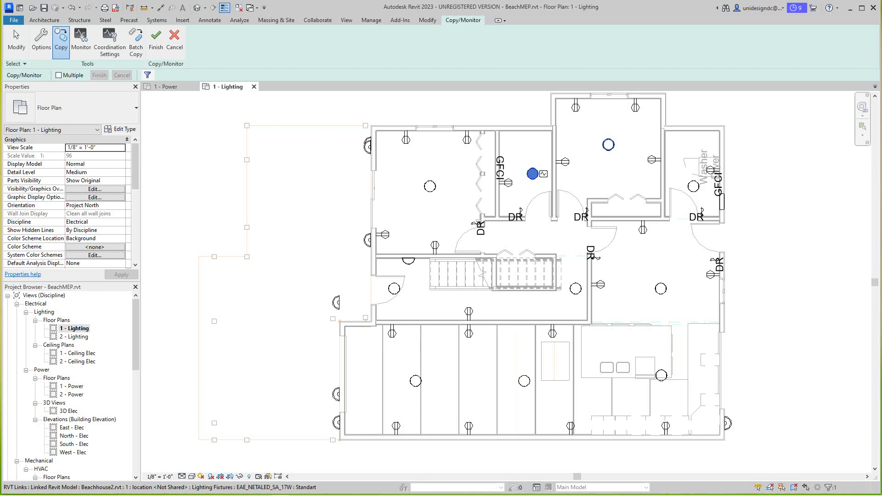
click(609, 145)
scroll(631, 125, up, 5)
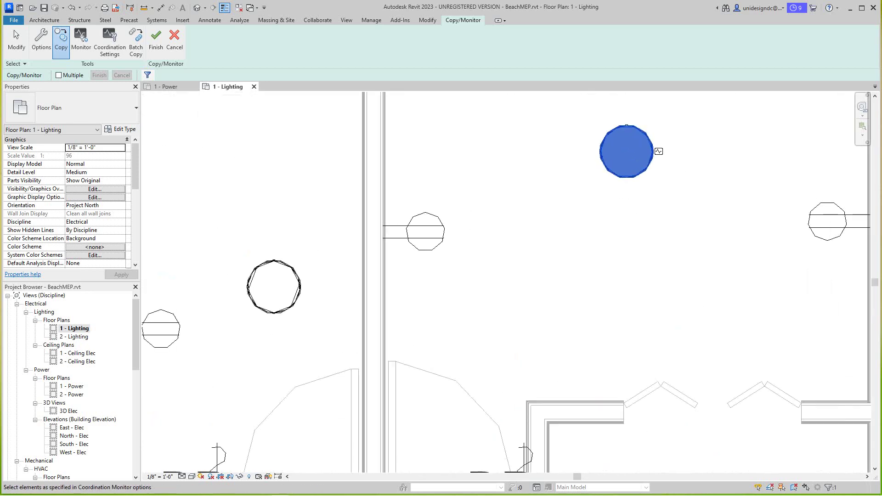
Step: Copy the linked ceiling fixtures in the laundry, stair hall and entry, plus the Sconce Light - Sphere by the stairs, into the host model
scroll(577, 208, up, 2)
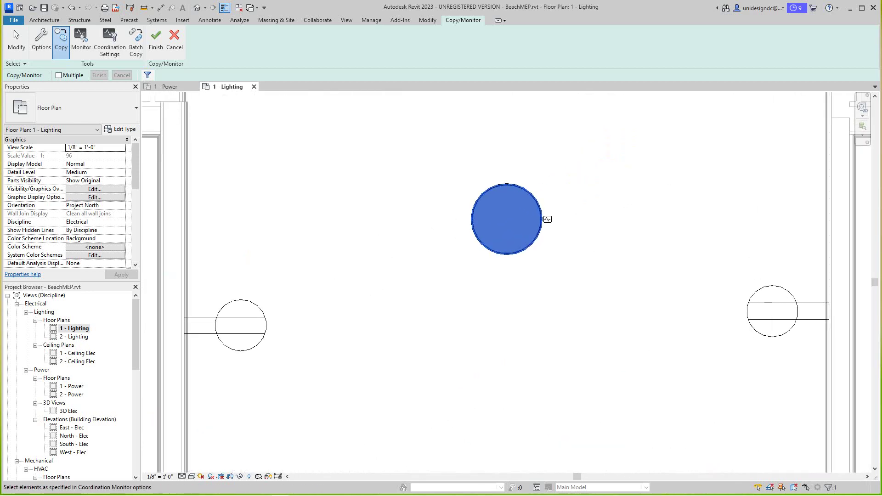
scroll(542, 219, down, 4)
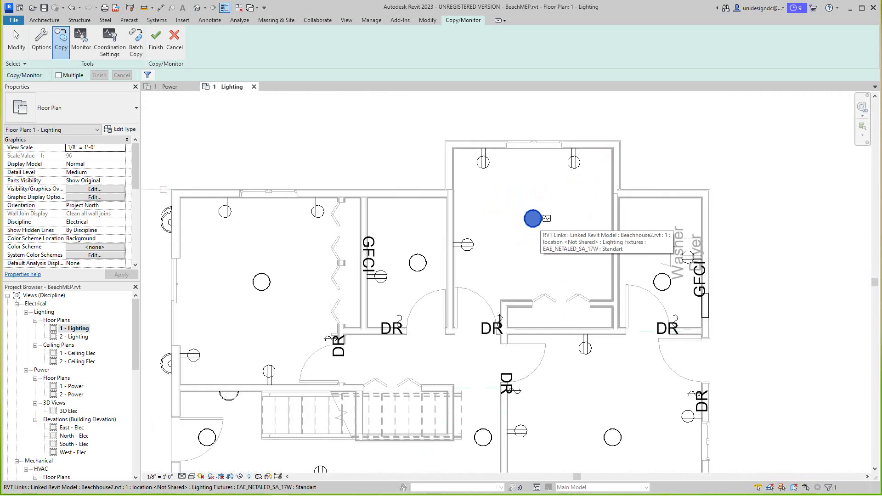
scroll(542, 221, down, 1)
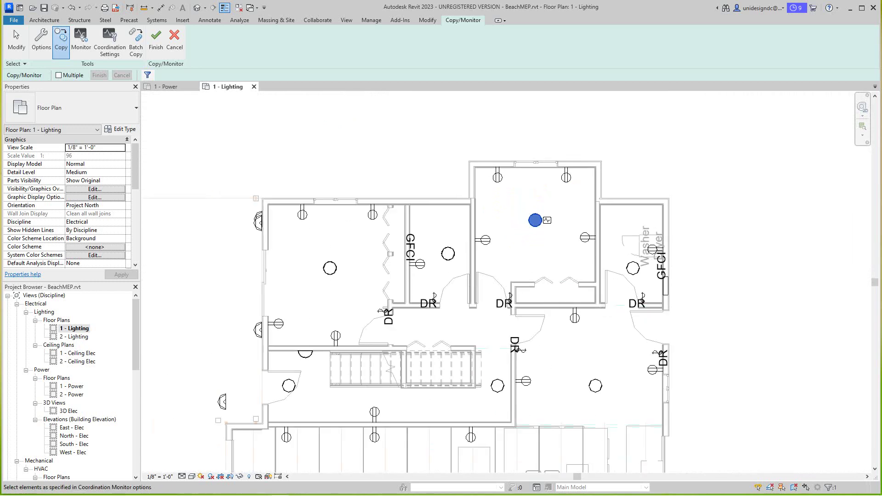
middle_drag(542, 220, 553, 196)
scroll(554, 199, down, 1)
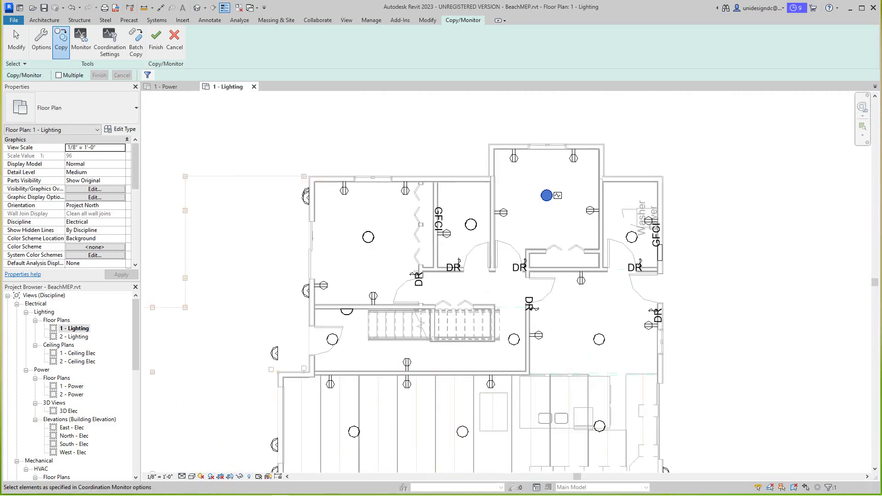
scroll(553, 198, up, 3)
scroll(553, 199, down, 2)
scroll(545, 195, down, 1)
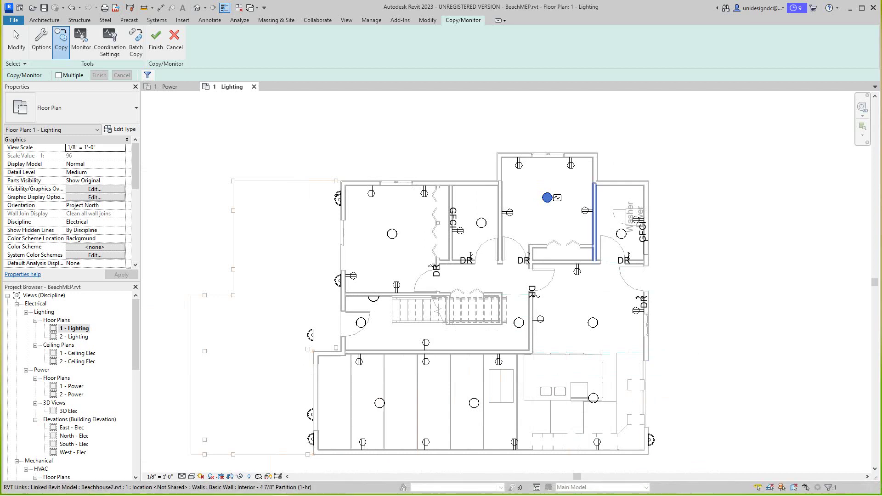
click(621, 234)
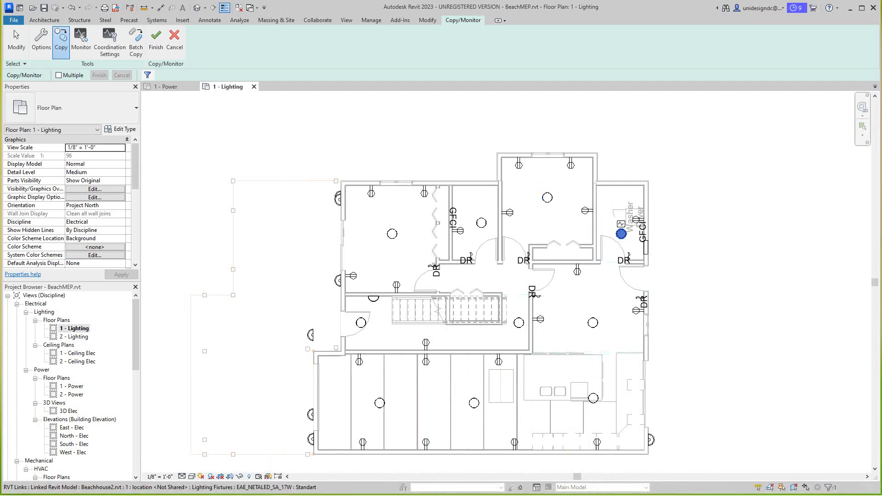
click(519, 322)
click(361, 323)
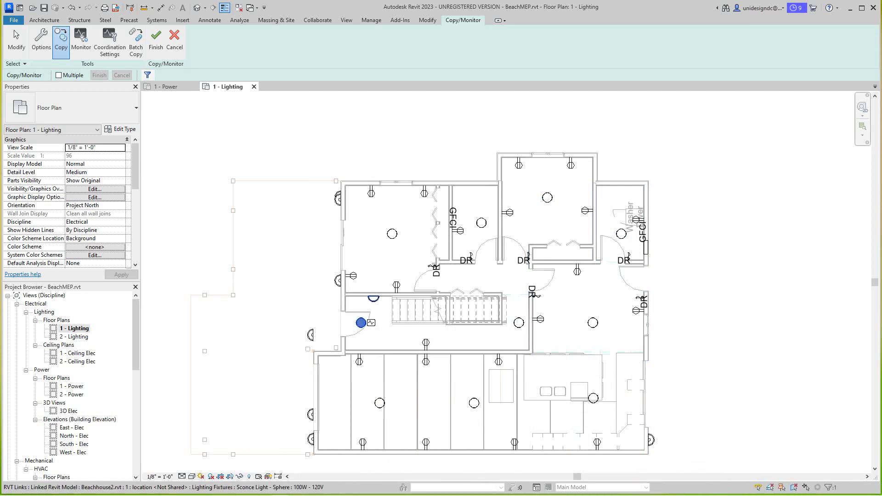
click(374, 298)
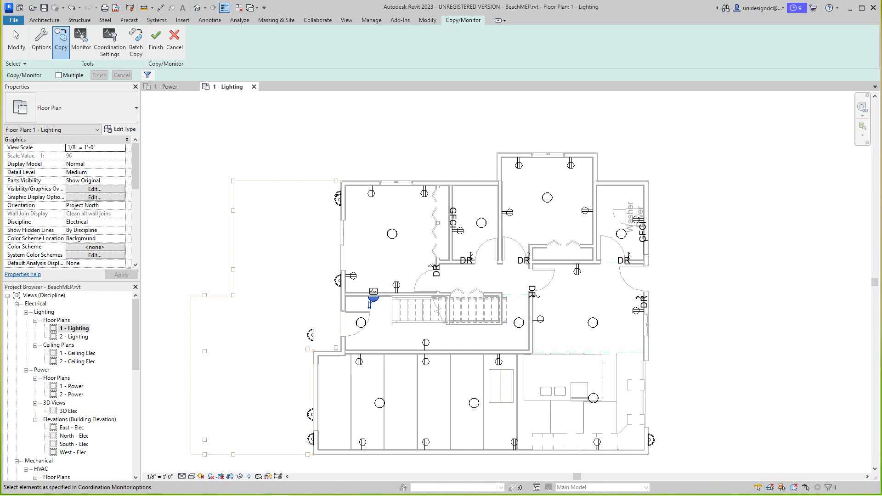
click(519, 323)
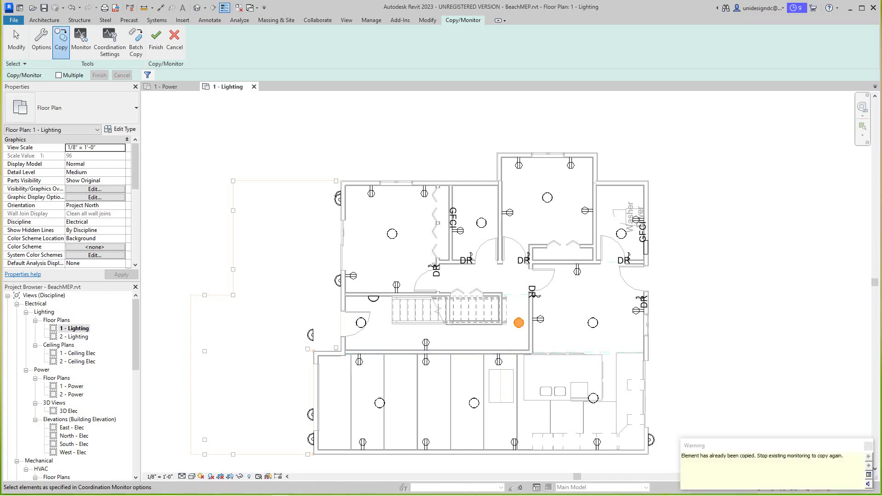
Step: Copy the three ceiling fixtures across the lower part of the plan and one exterior wall sconce on each of the west and east walls
click(474, 403)
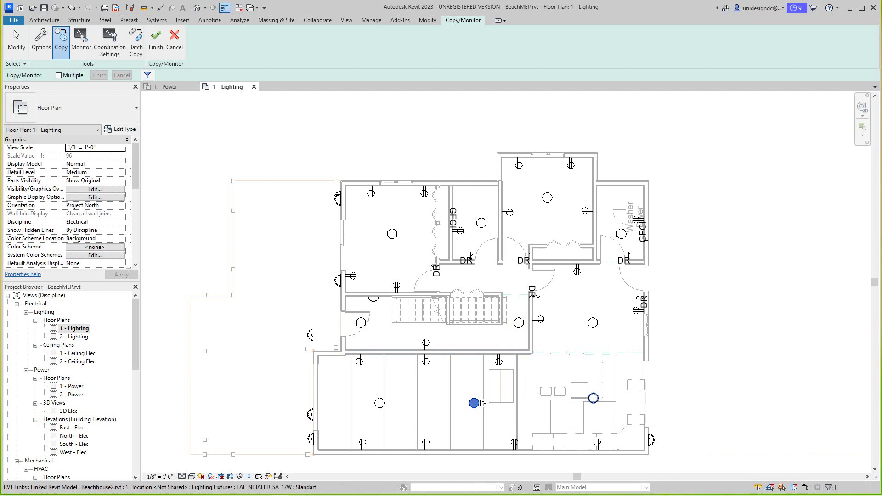
click(593, 398)
click(379, 402)
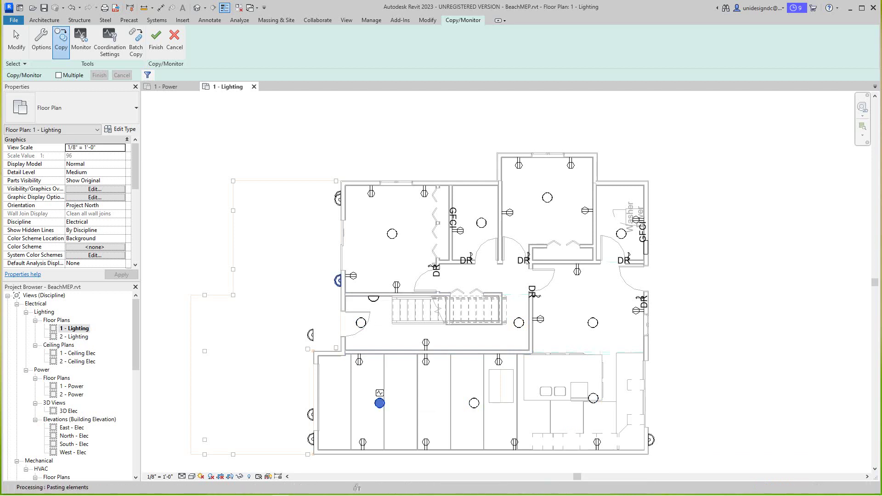
click(338, 280)
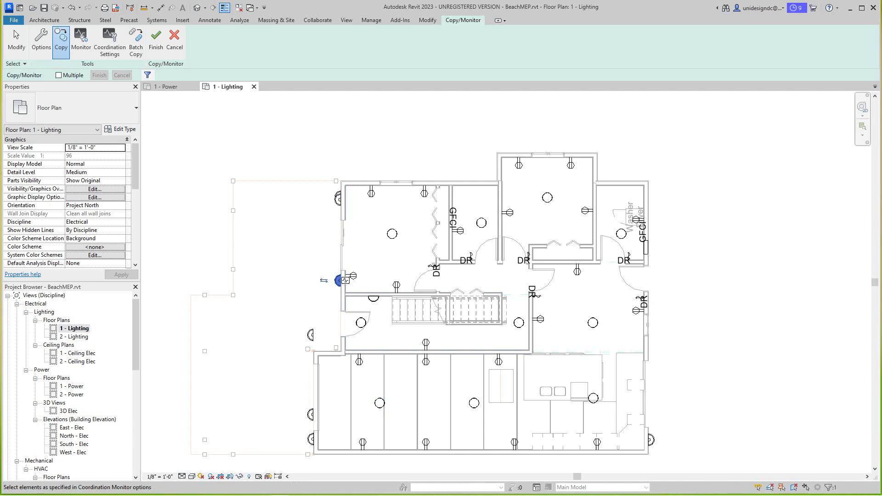
click(621, 234)
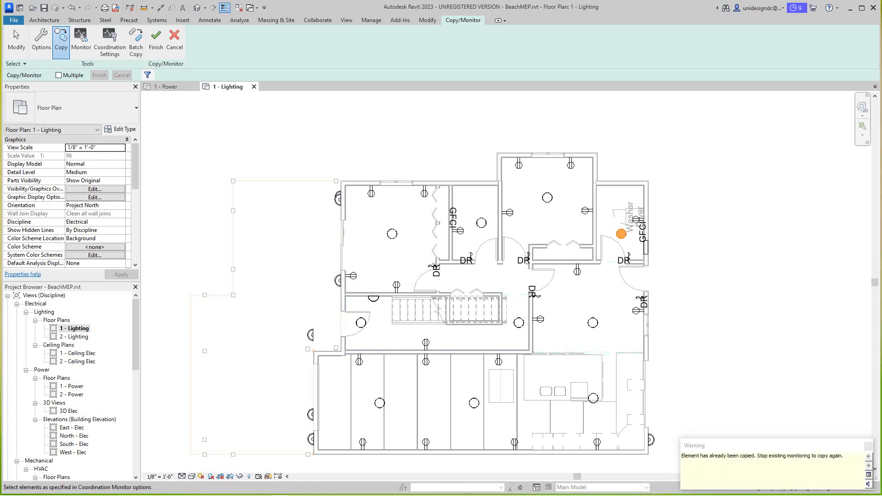
click(650, 439)
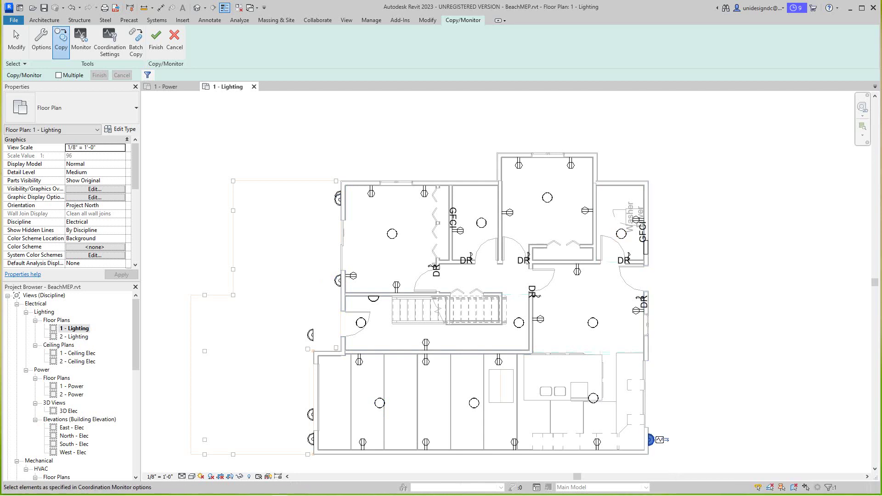
Step: Finish the Copy/Monitor session for level 1 and clear the selection
scroll(666, 332, down, 2)
scroll(670, 331, up, 4)
middle_drag(673, 334, 689, 314)
scroll(689, 314, down, 1)
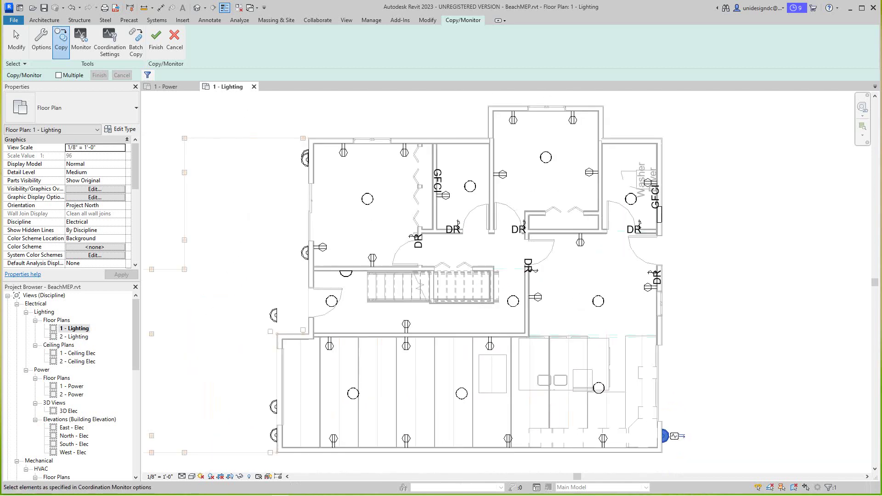
scroll(689, 305, down, 1)
click(155, 42)
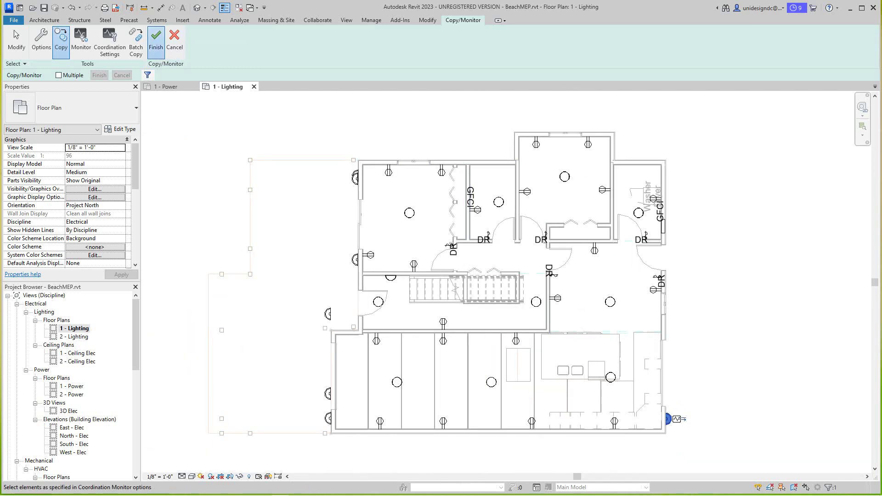
click(156, 40)
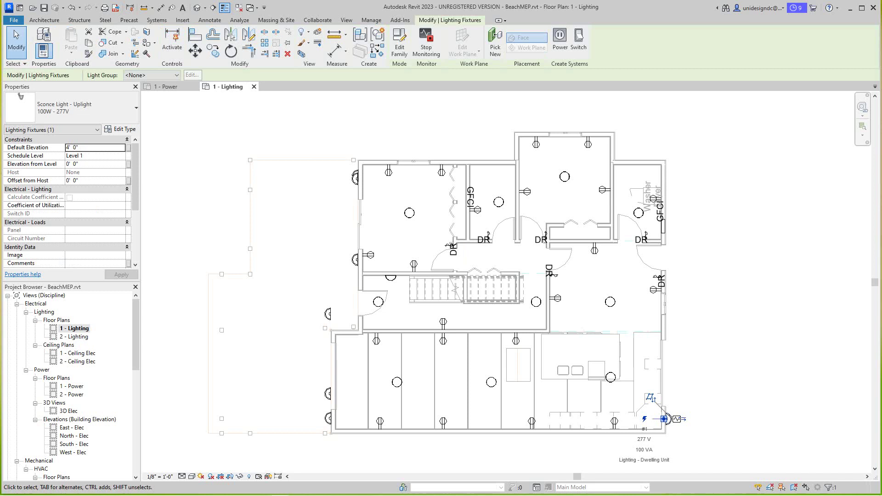
key(Escape)
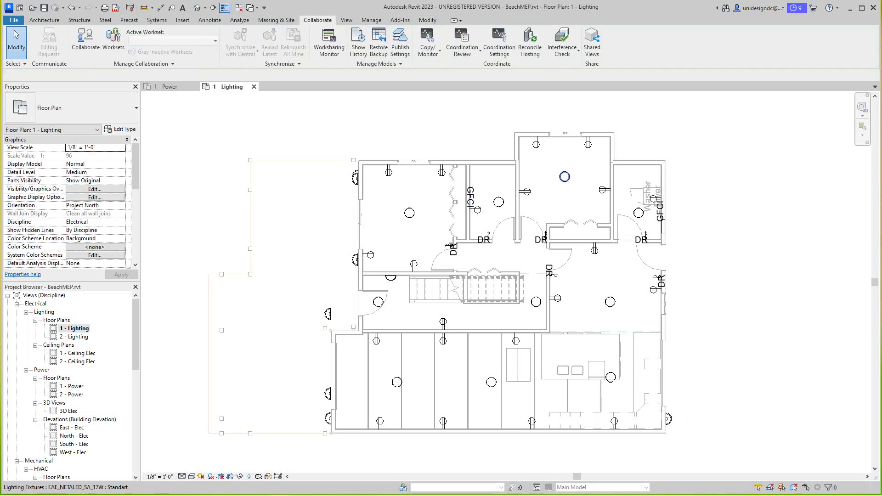
Step: Open the 2 - Lighting floor plan
scroll(610, 301, up, 2)
scroll(610, 302, down, 4)
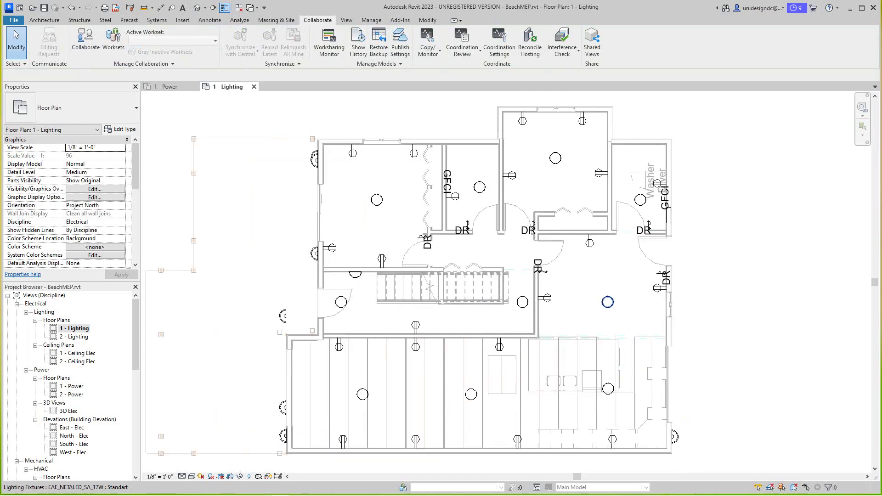
scroll(512, 369, up, 1)
scroll(512, 369, up, 4)
scroll(512, 370, down, 2)
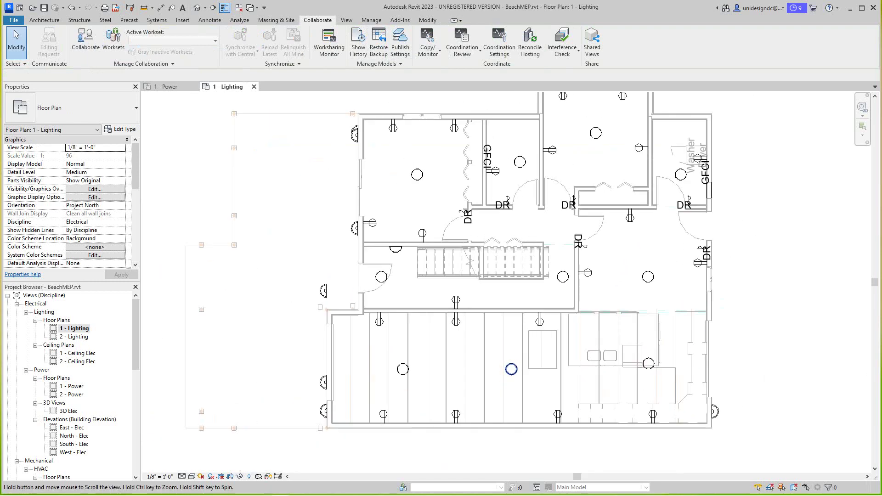
middle_drag(511, 369, 511, 384)
scroll(511, 384, down, 1)
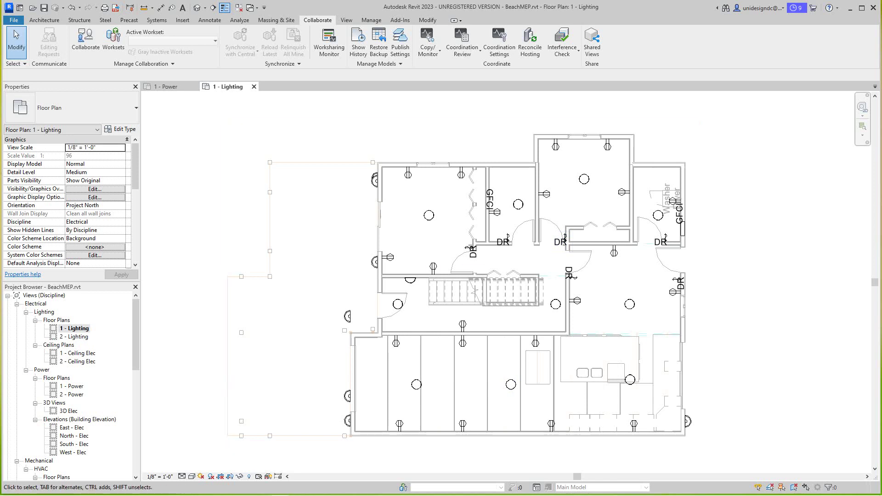
double_click(74, 336)
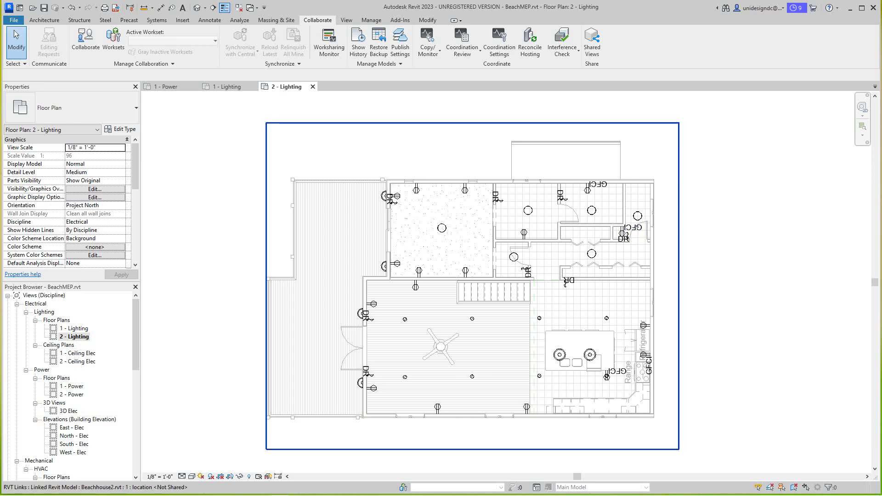
Step: Examine the linked light fixtures across the level 2 plan, including the living area, kitchen island and upper rooms
scroll(436, 343, up, 6)
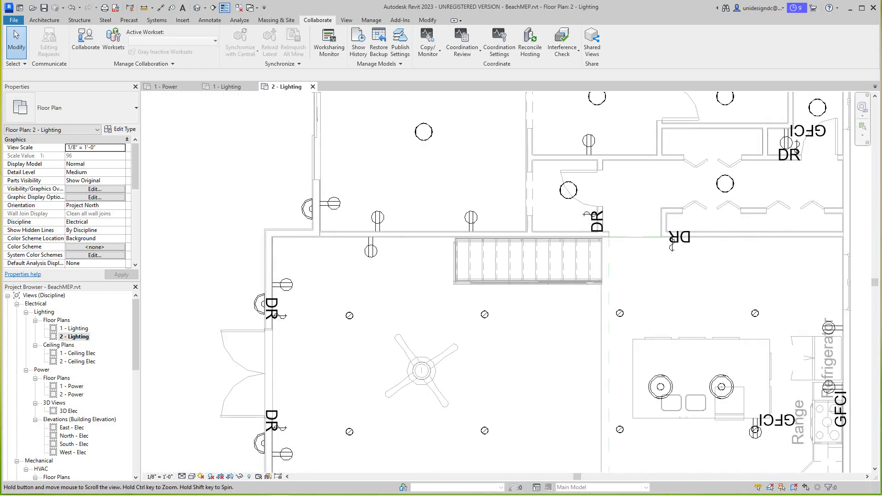
scroll(327, 264, up, 1)
scroll(587, 283, down, 6)
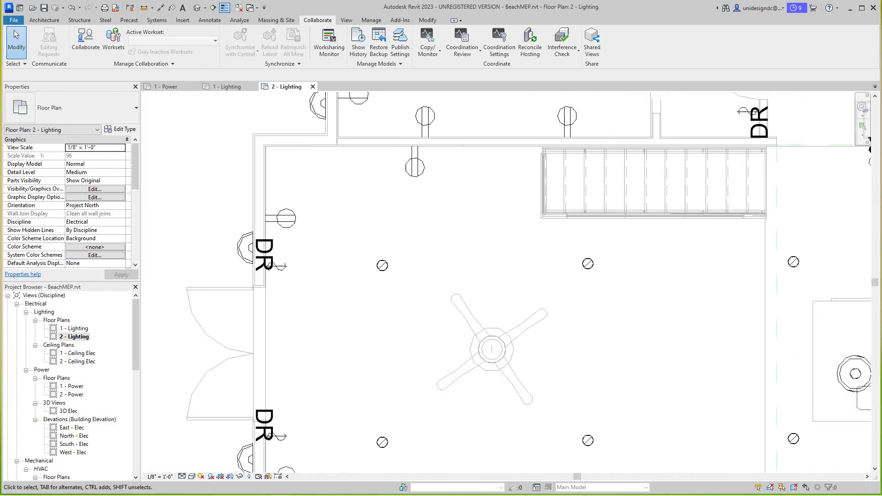
middle_drag(587, 284, 432, 256)
middle_drag(442, 398, 434, 396)
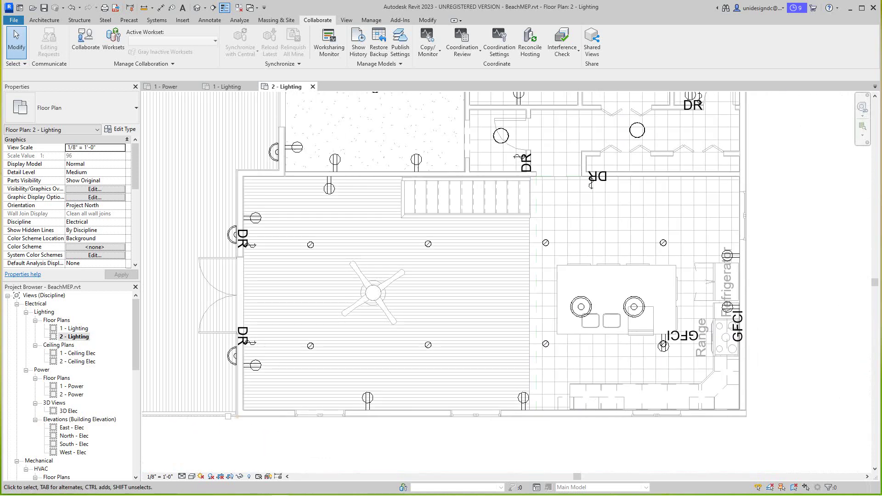
scroll(303, 264, down, 1)
scroll(604, 306, down, 2)
middle_drag(604, 306, 650, 361)
scroll(659, 457, down, 2)
scroll(640, 263, up, 3)
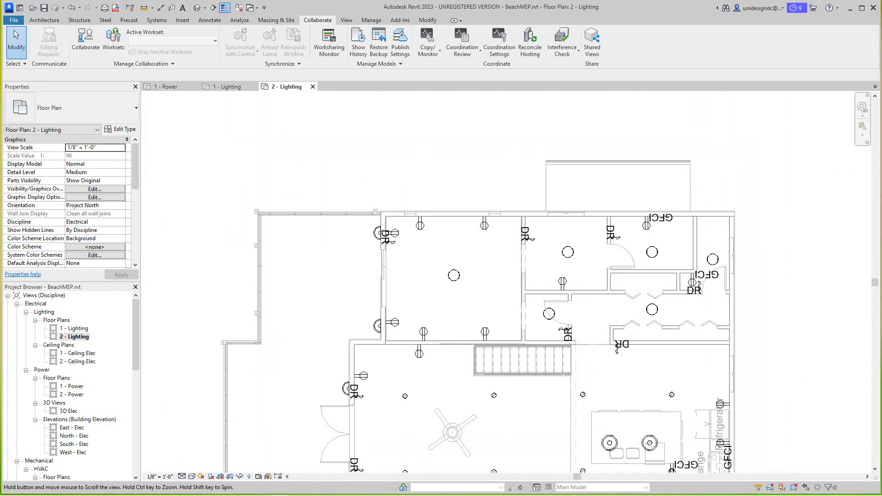
middle_drag(643, 246, 641, 218)
scroll(641, 218, down, 1)
scroll(641, 217, down, 1)
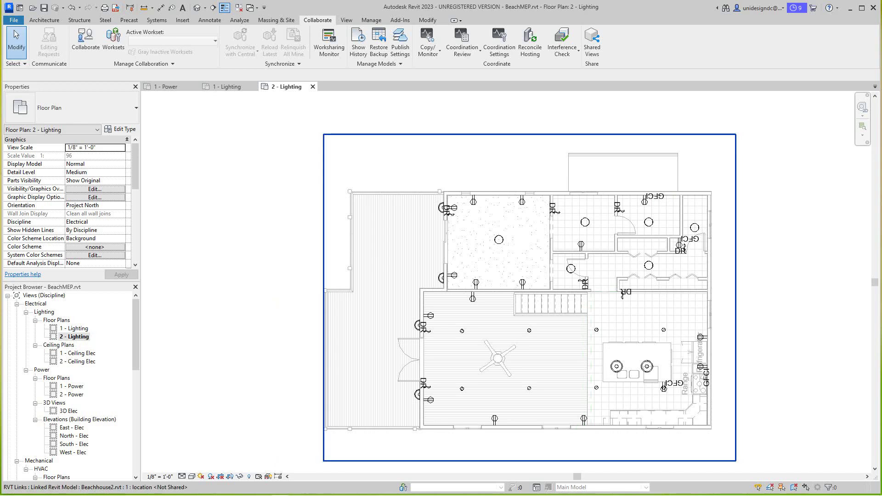
Step: Start a Copy/Monitor session on the linked Beachhouse2.rvt model from the level 2 lighting plan
click(683, 192)
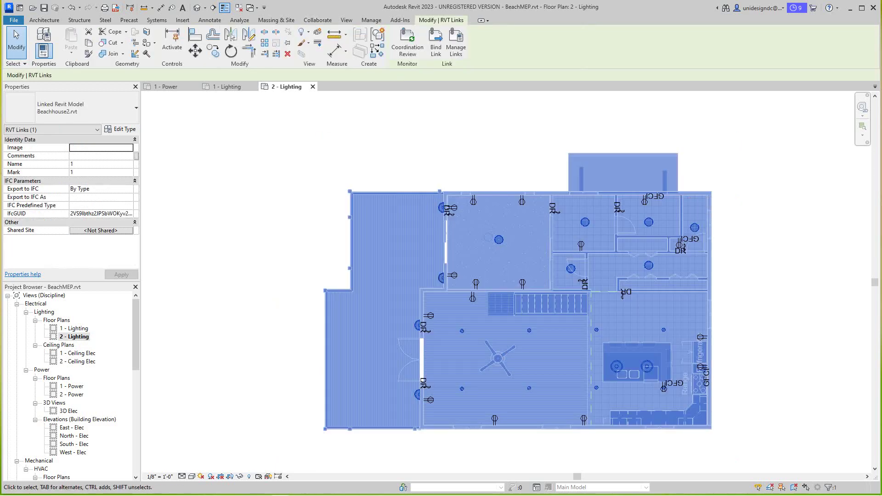
key(Escape)
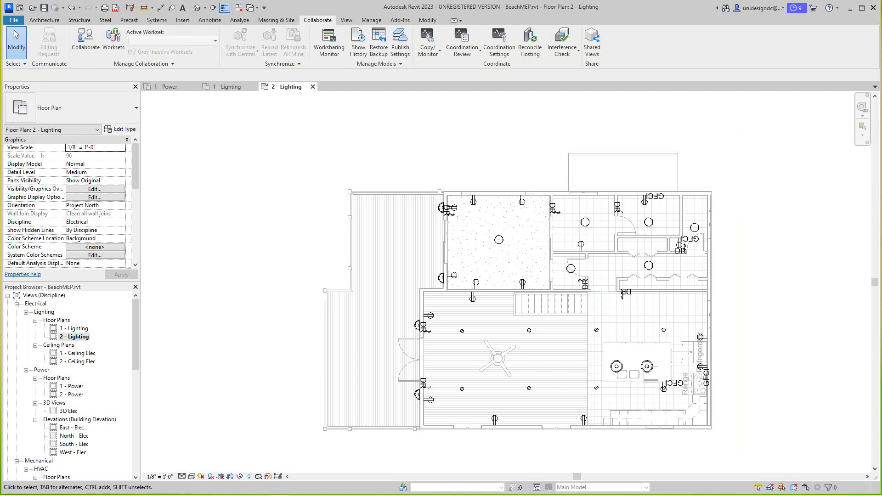
click(428, 45)
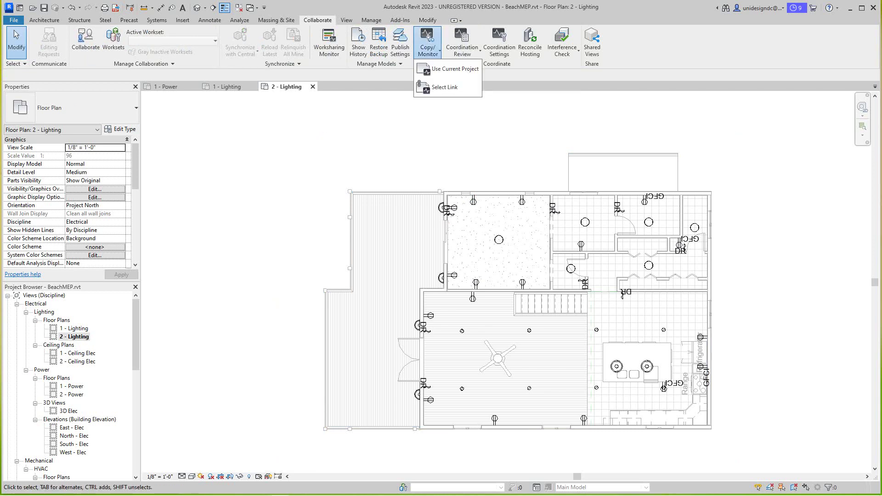
click(444, 87)
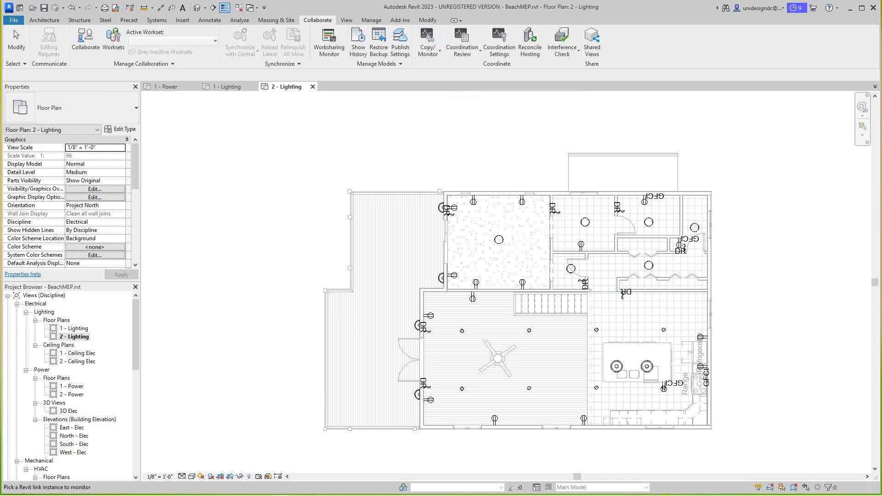
click(530, 290)
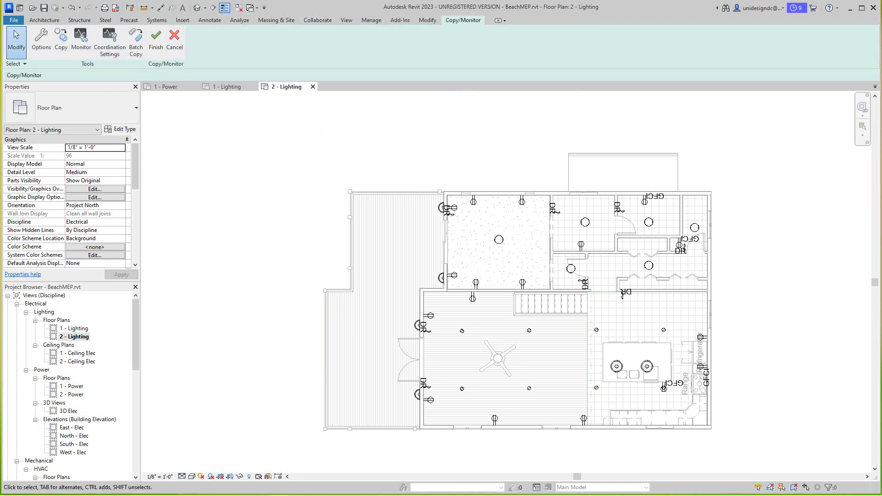
Step: Start a multiple-element copy in the Copy/Monitor session and select the linked elements across the whole level 2 building
click(61, 40)
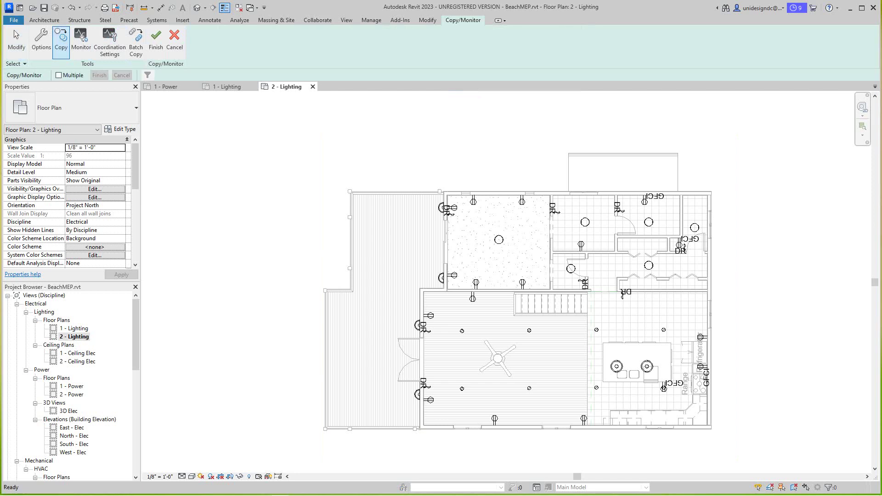
click(58, 75)
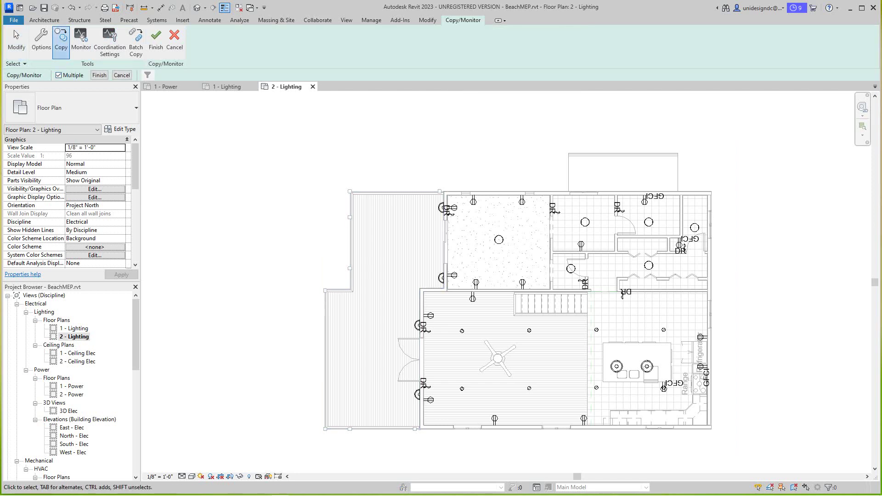
drag(336, 148, 785, 462)
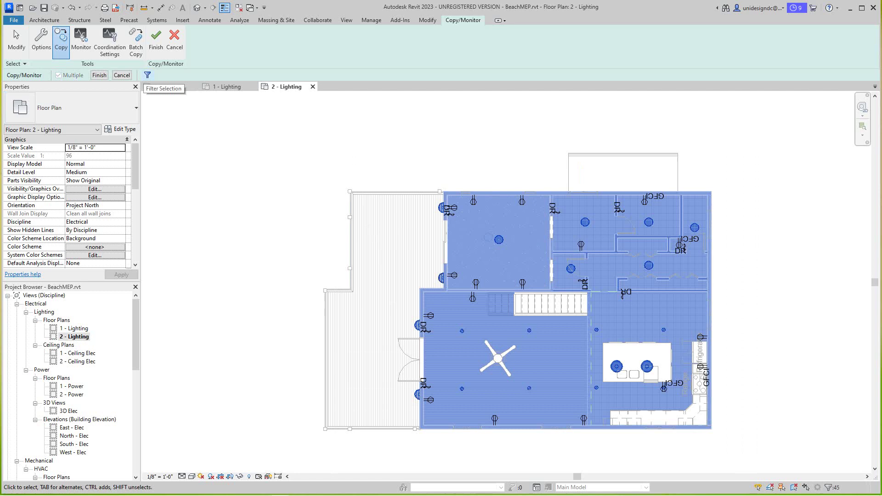
Step: Filter out Floors and Walls so only Lighting Fixtures are selected, complete their copy on level 2, and clear the selection
click(148, 75)
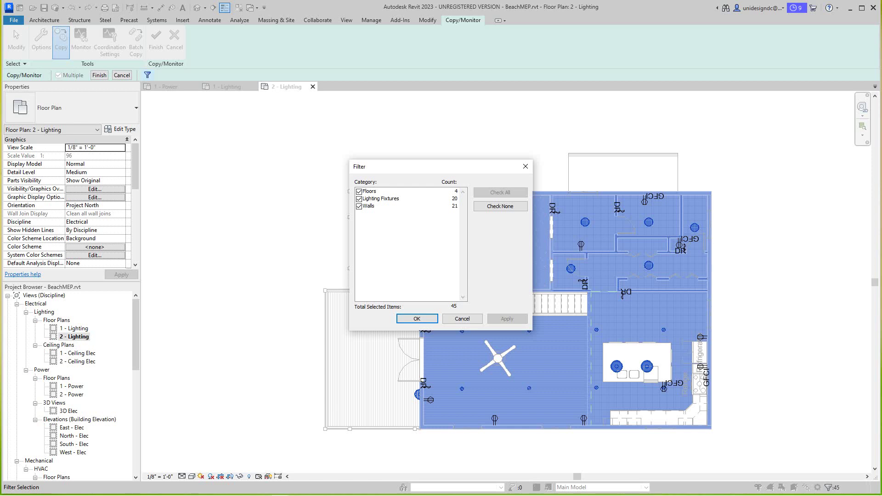
click(359, 205)
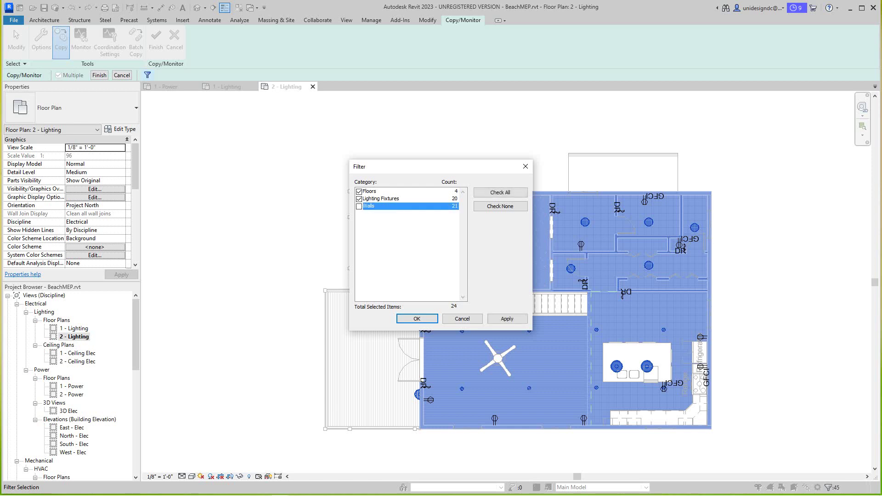
click(359, 191)
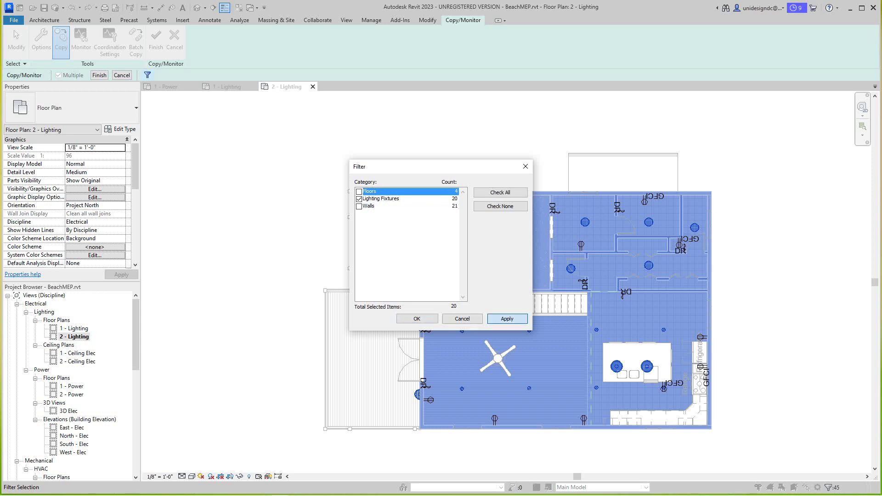
click(507, 318)
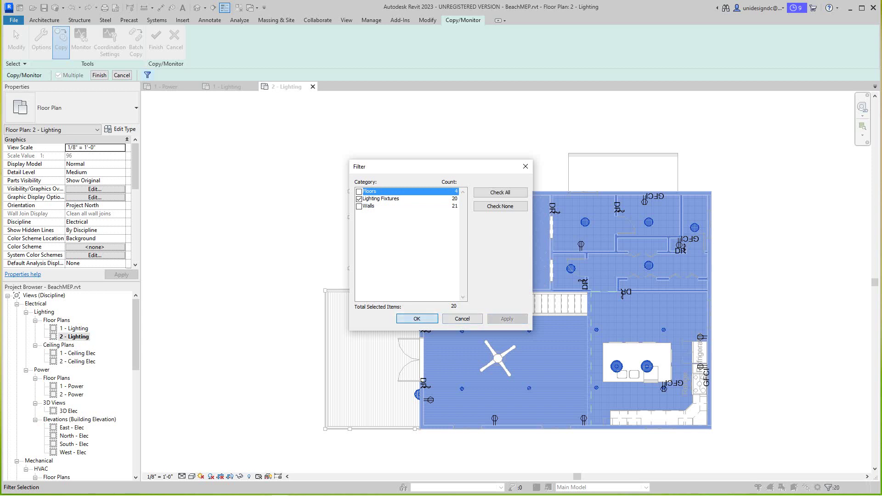
click(417, 318)
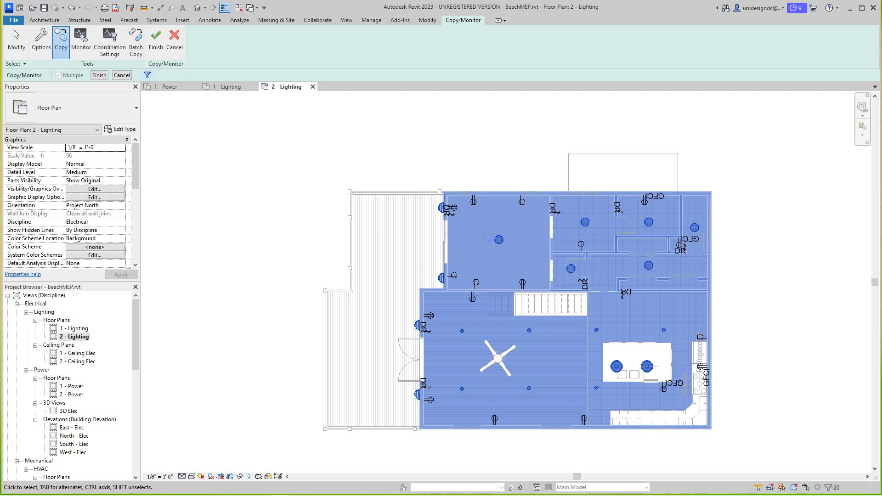
click(100, 75)
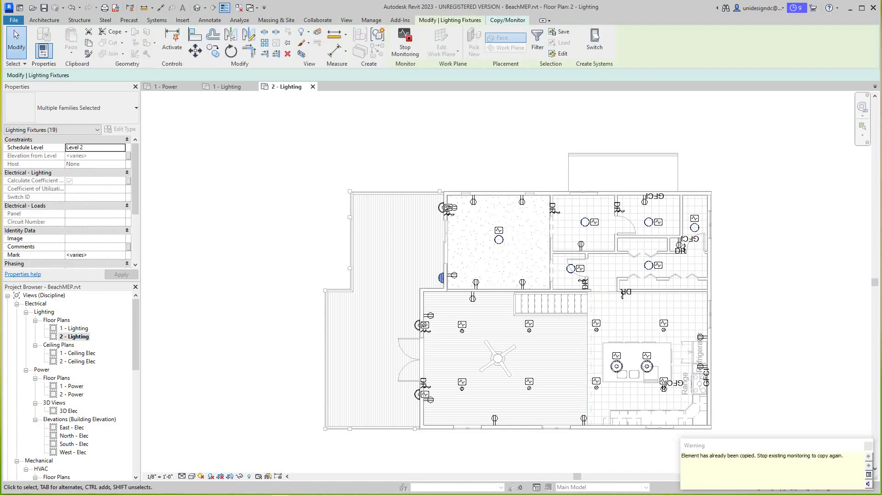
key(Escape)
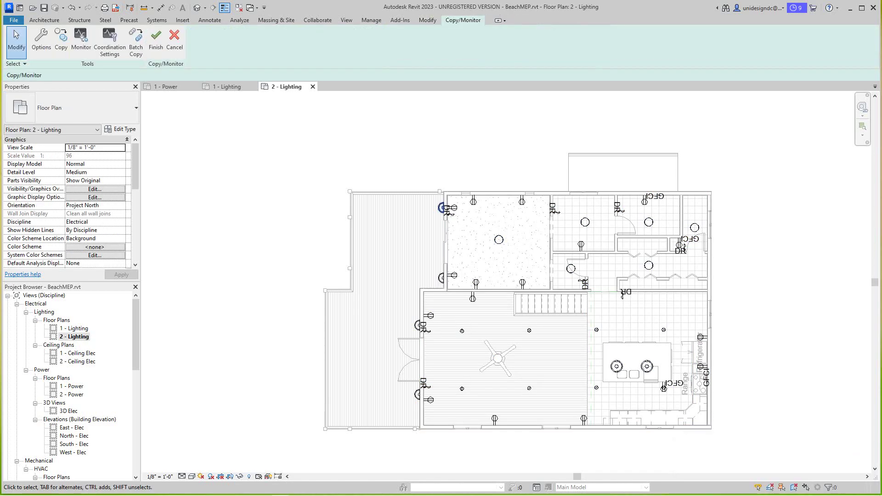
Step: Check the copied light fixtures on the level 2 plan, and open the 1 - Mech floor plan
scroll(526, 261, up, 2)
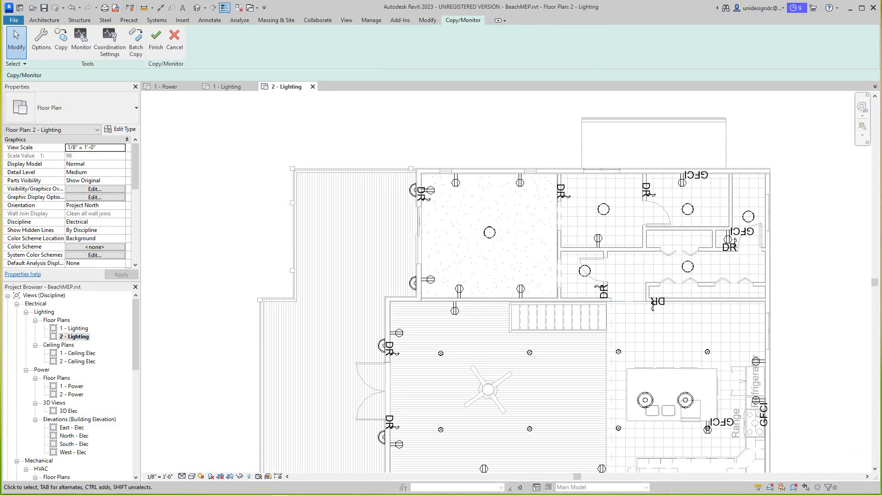
scroll(590, 147, down, 2)
scroll(703, 370, up, 3)
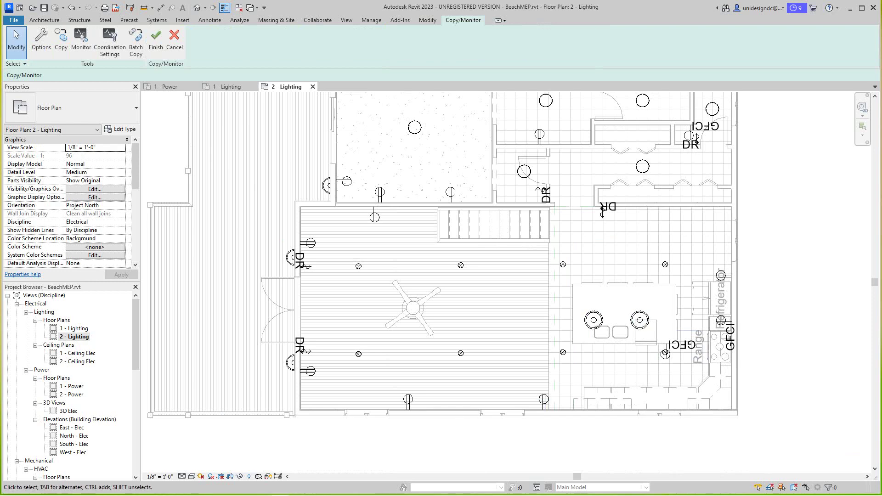
scroll(400, 413, down, 2)
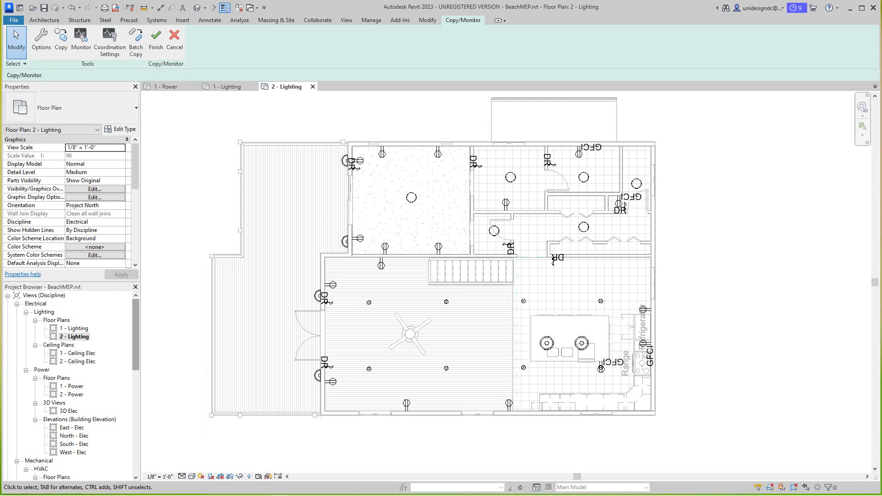
scroll(72, 386, down, 3)
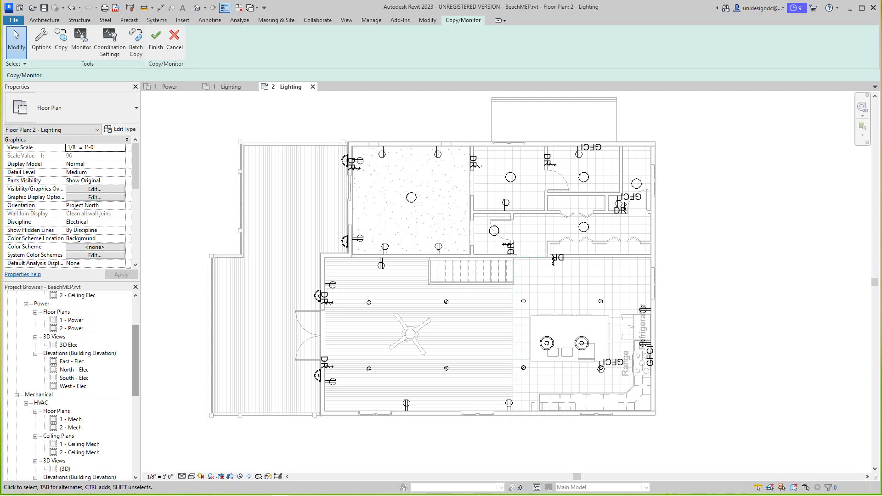
scroll(72, 385, down, 2)
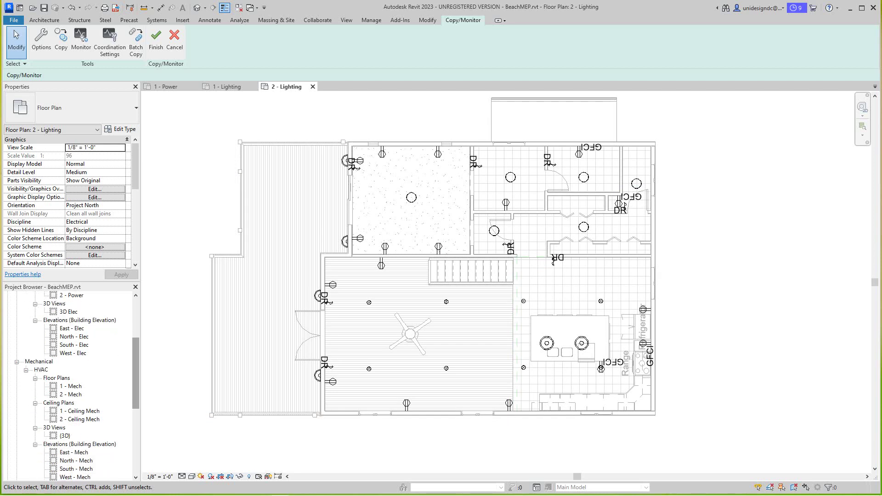
scroll(72, 386, down, 1)
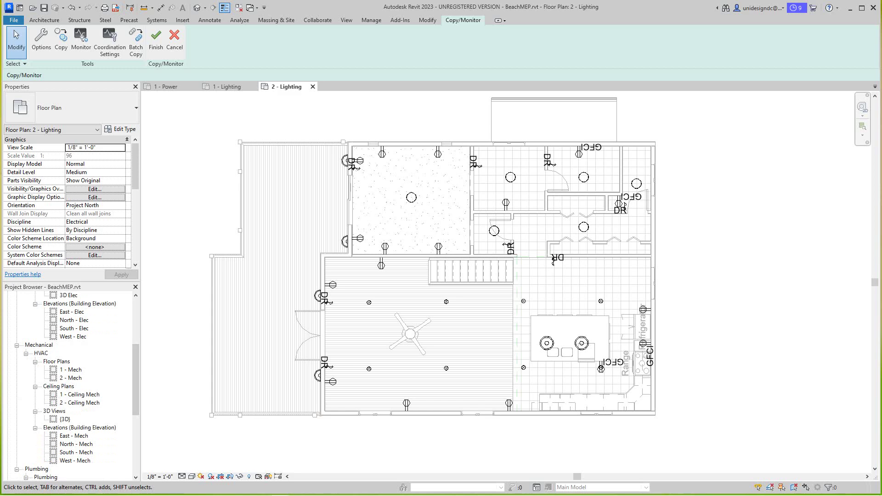
double_click(71, 370)
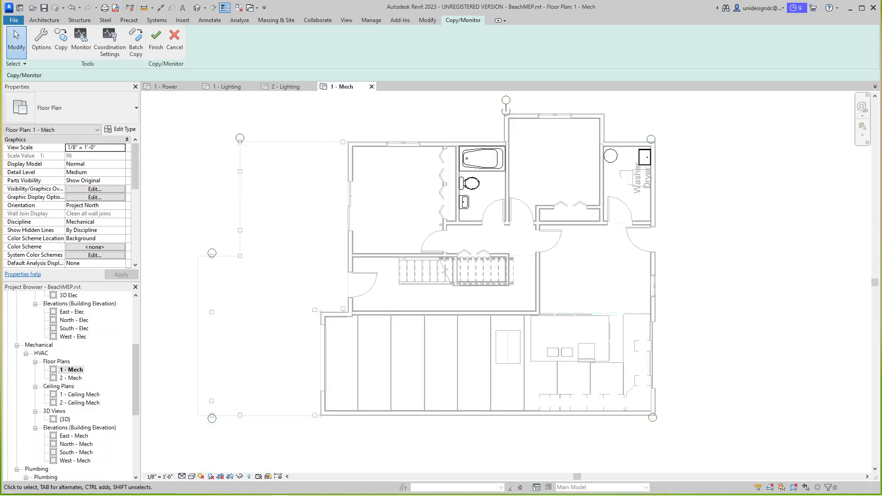
Step: Examine the linked bathroom and laundry fixtures on the level 1 mechanical plan
scroll(642, 152, up, 3)
scroll(642, 152, down, 4)
middle_drag(642, 152, 608, 199)
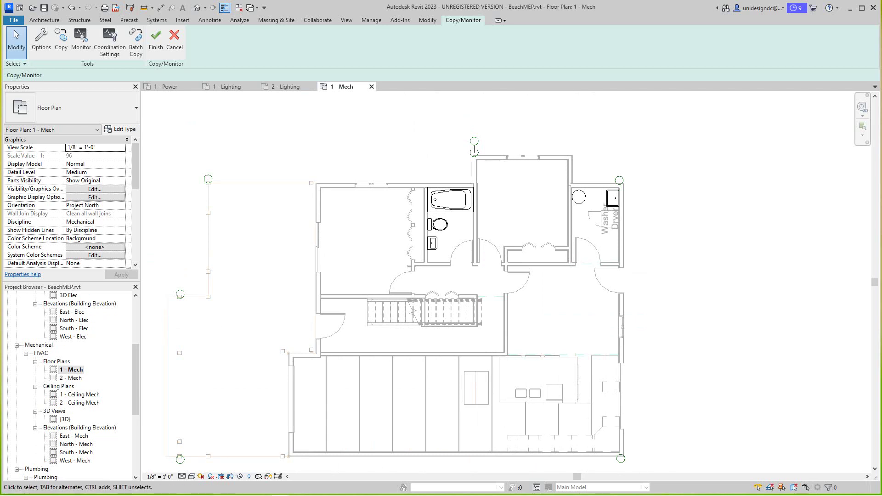
scroll(577, 418, up, 1)
scroll(577, 409, up, 2)
scroll(550, 381, down, 2)
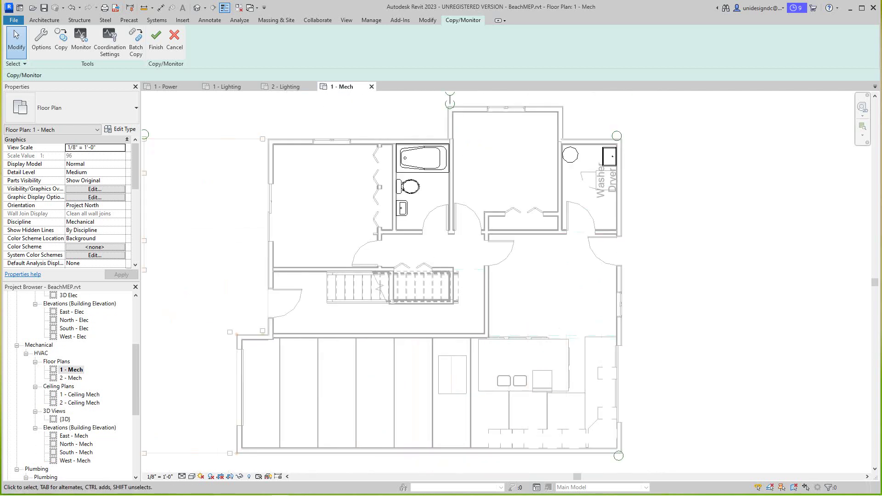
middle_drag(550, 381, 561, 427)
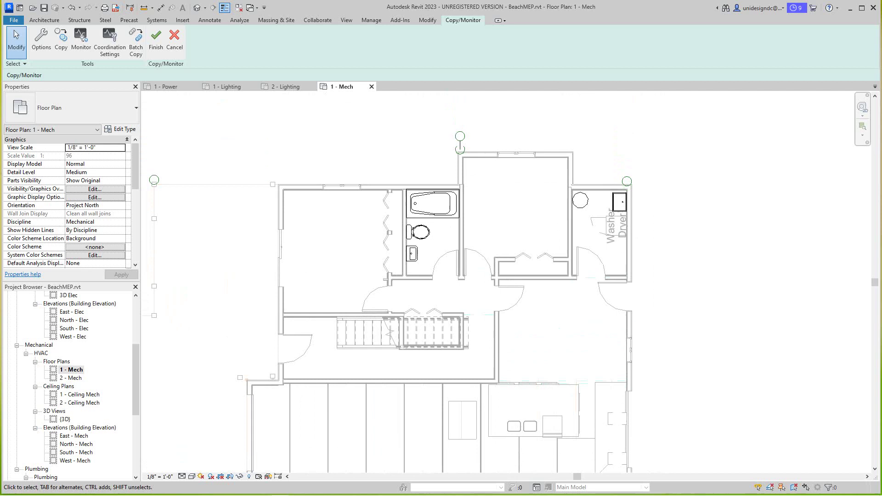
scroll(666, 257, down, 2)
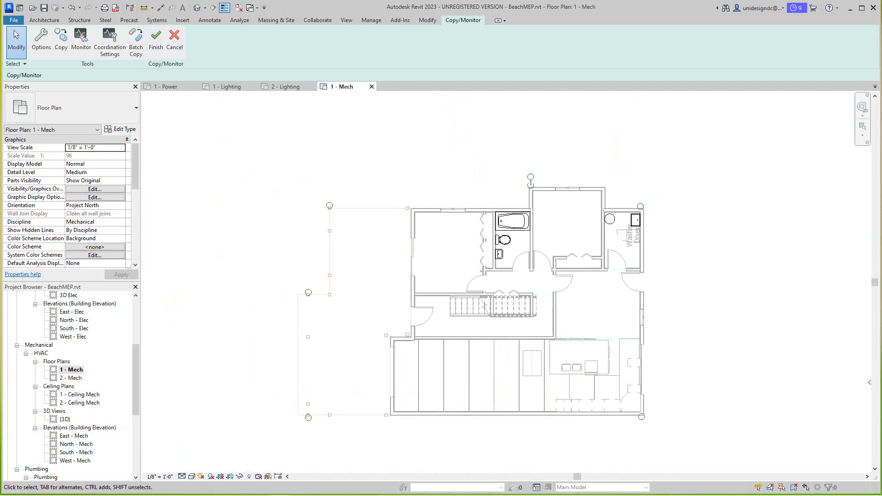
Step: Finish the current Copy/Monitor session
click(156, 39)
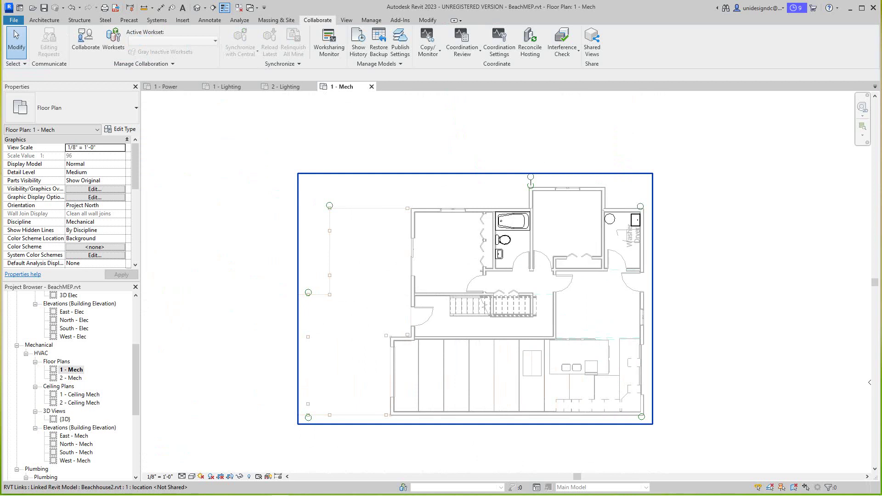
scroll(496, 272, down, 1)
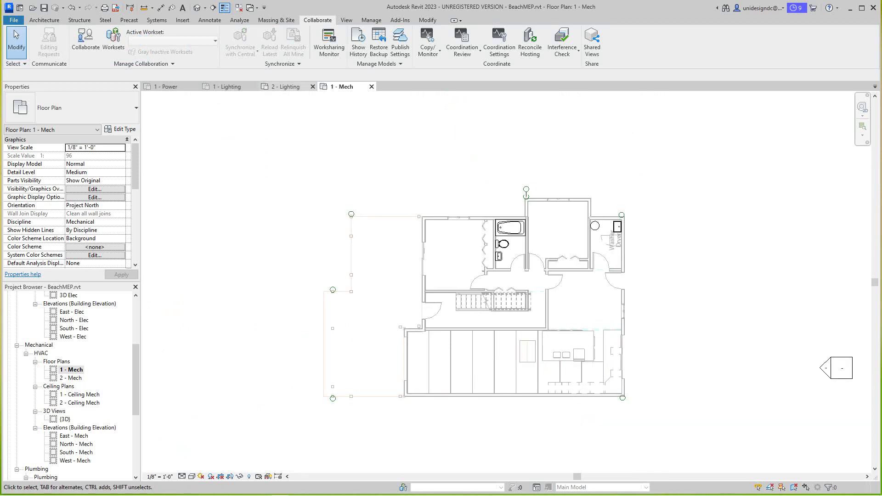
Step: Review the 2 - Lighting and 1 - Lighting floor plans, and return to the 1 - Mech plan
click(281, 87)
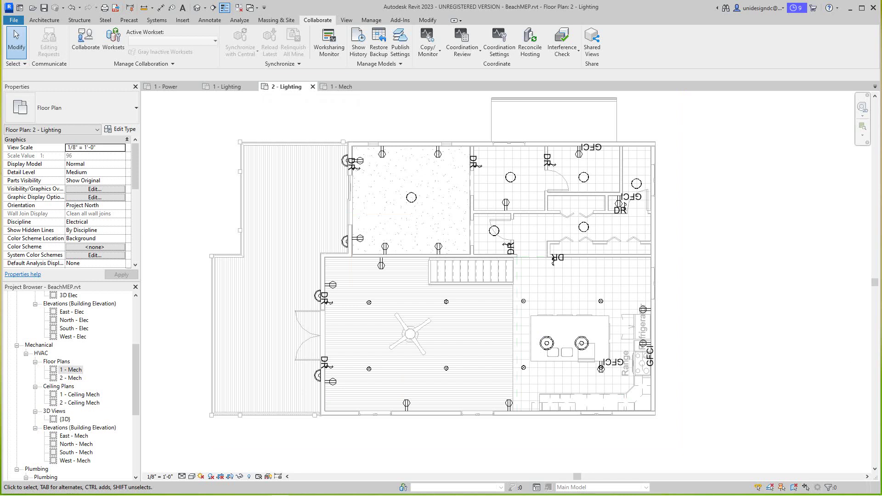
middle_drag(382, 154, 396, 162)
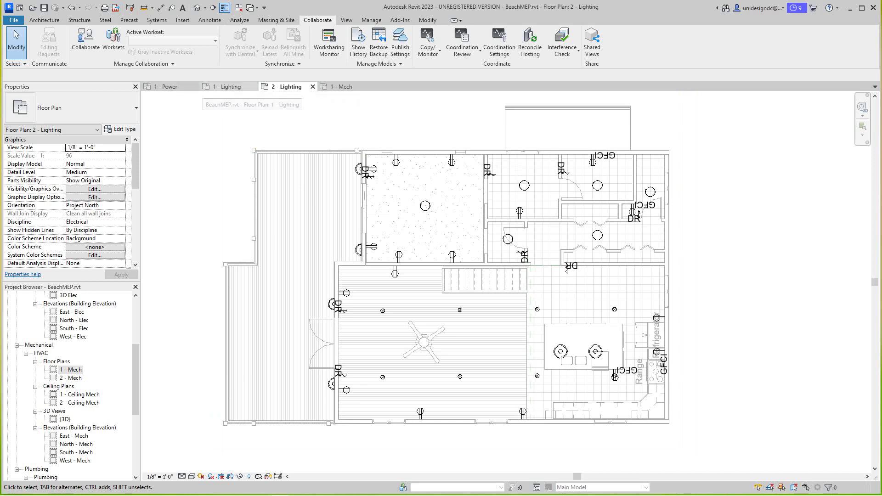
click(227, 87)
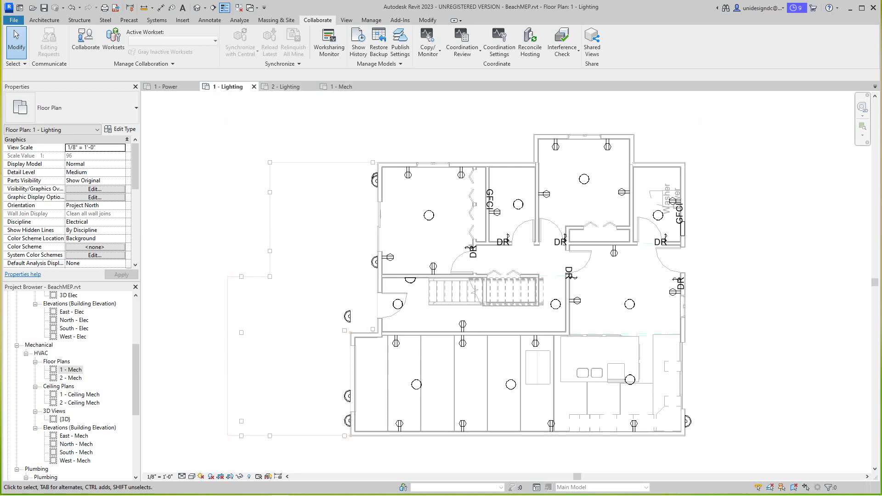
click(342, 86)
scroll(525, 245, up, 5)
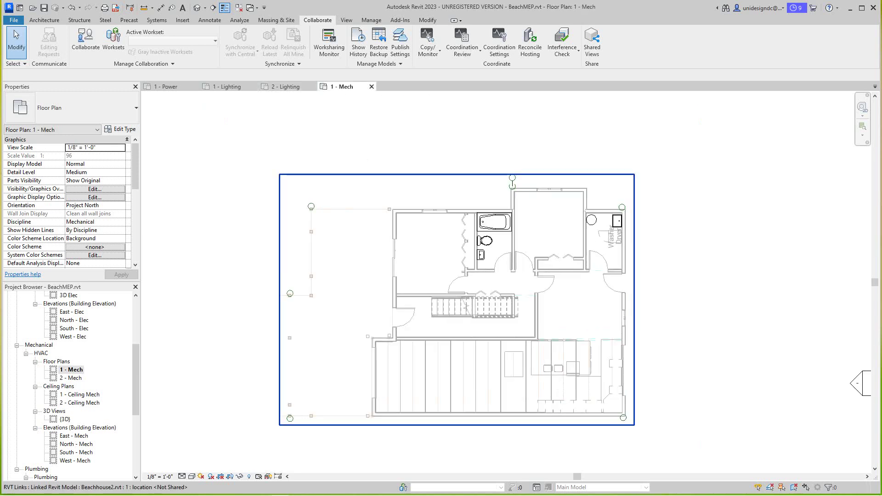
scroll(704, 233, down, 2)
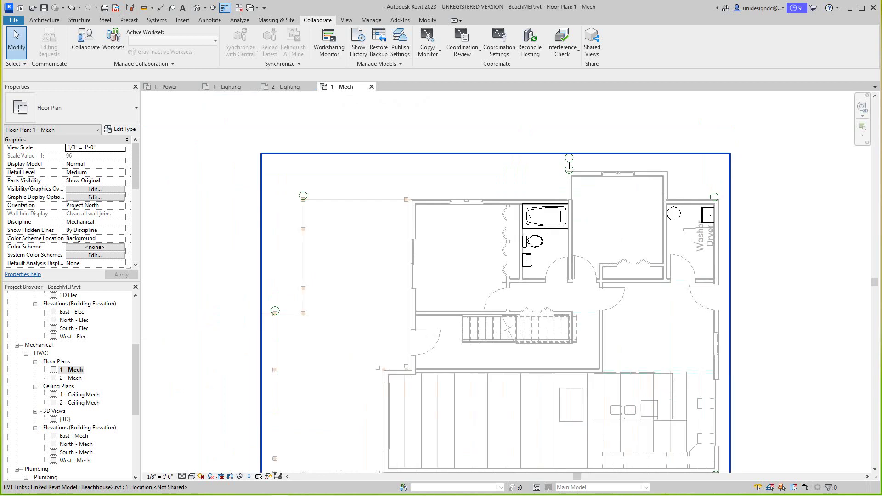
middle_drag(704, 233, 679, 231)
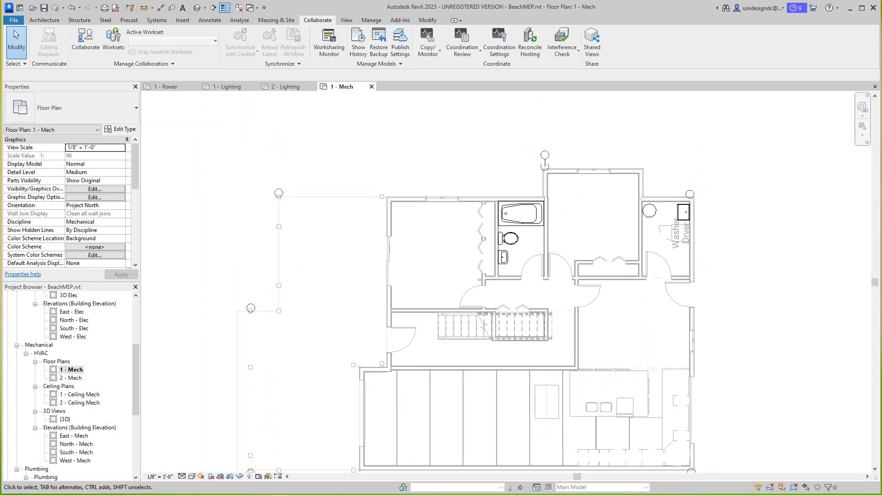
Step: Start a Copy/Monitor session on the linked Beachhouse2.rvt model from the 1 - Mech plan and activate its Copy tool
click(693, 287)
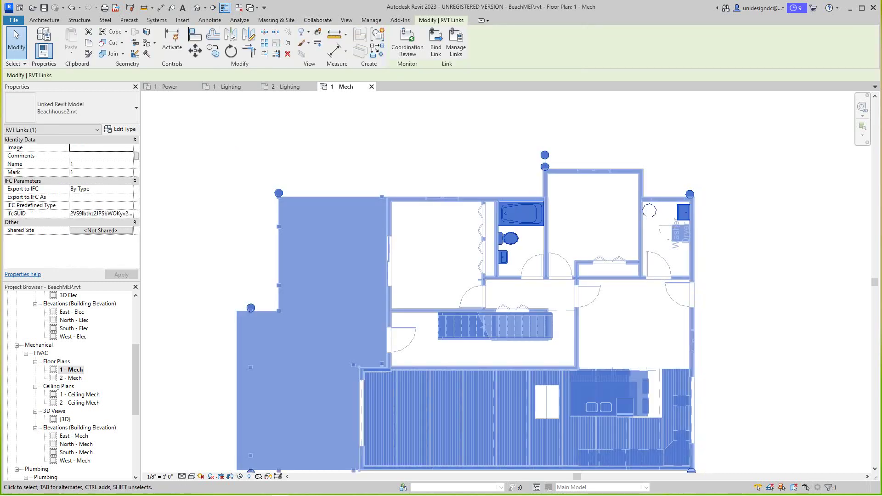
key(Escape)
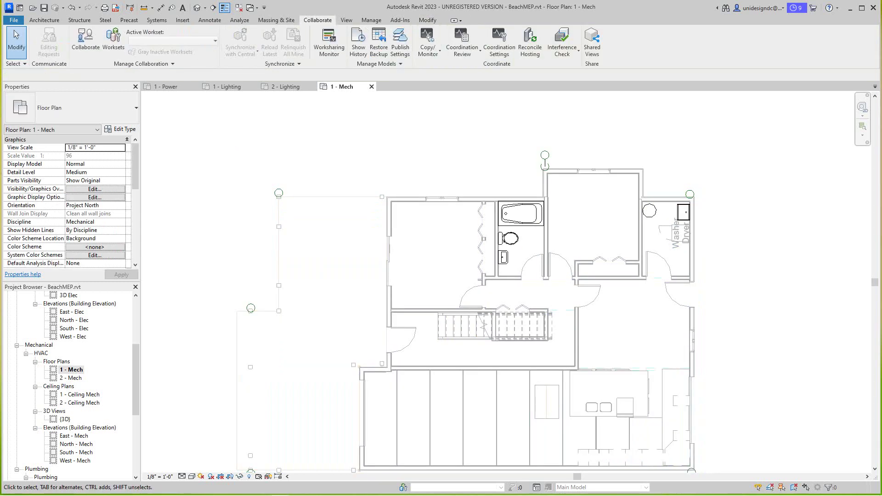
click(428, 44)
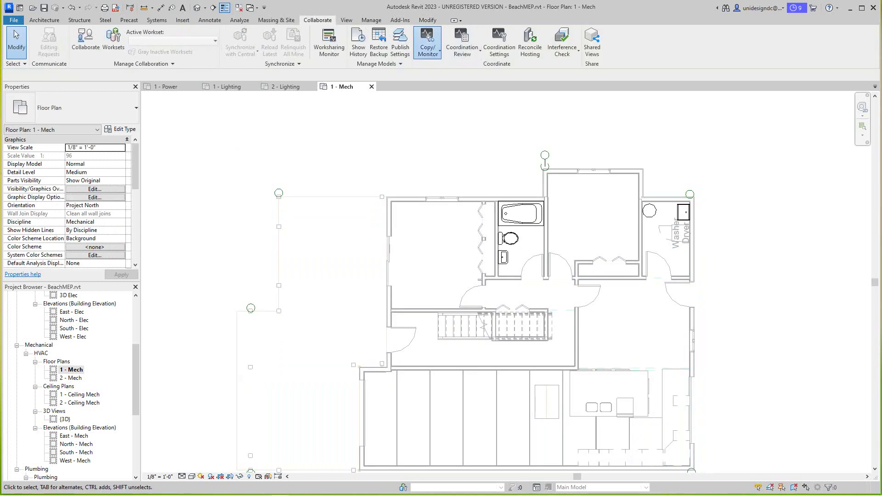
click(438, 86)
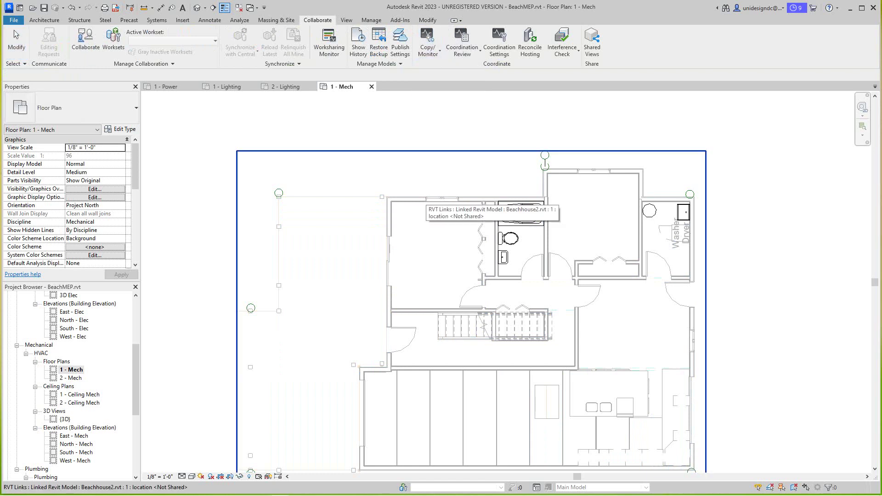
click(426, 197)
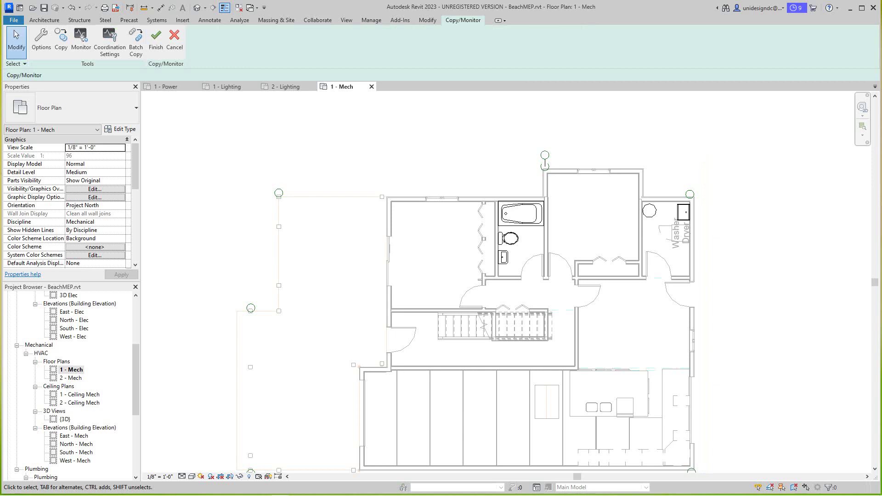
click(62, 39)
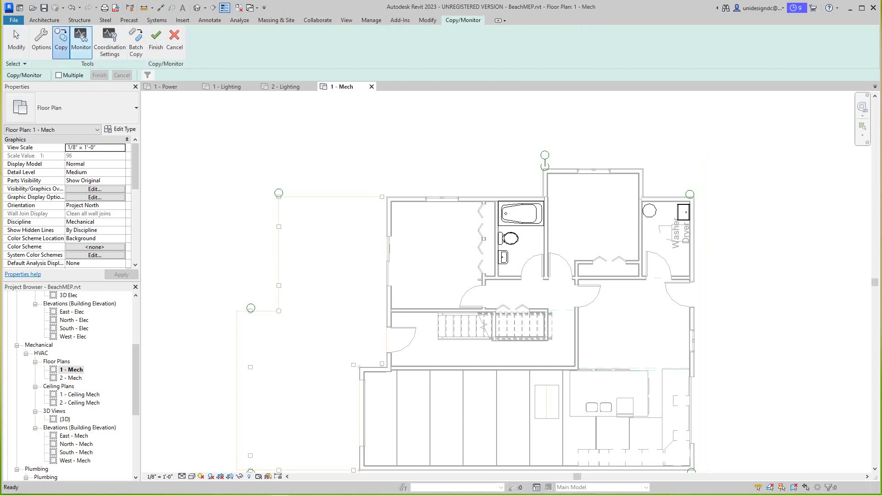
Step: Try to copy the linked bathroom and laundry fixtures and mechanical equipment as a multiple selection without walls, and finish the Copy/Monitor session
click(58, 74)
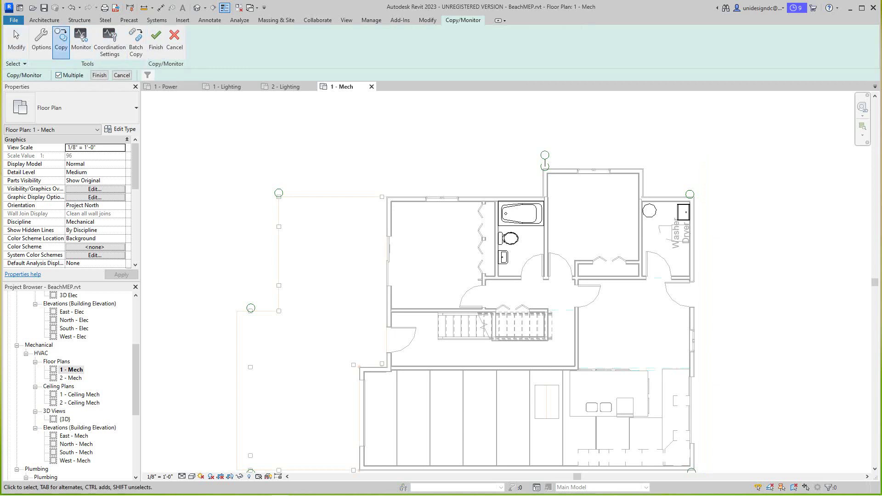
drag(419, 124, 742, 305)
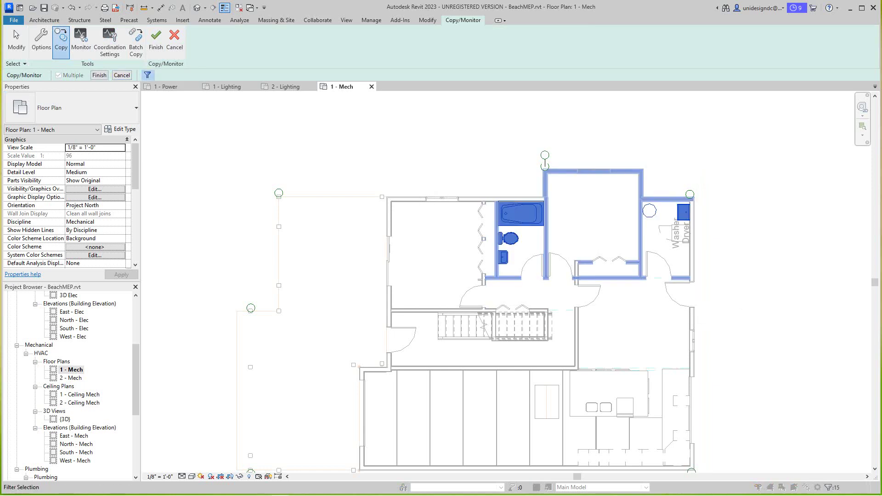
click(147, 75)
click(359, 206)
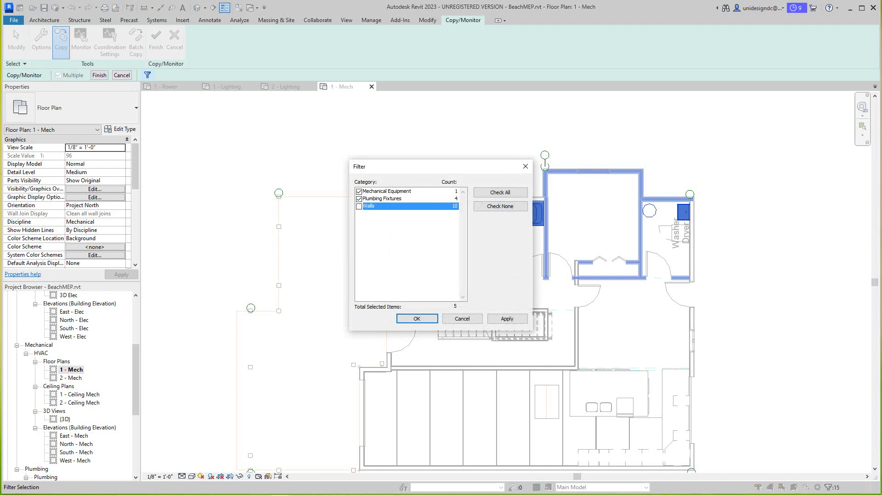
click(507, 318)
key(Return)
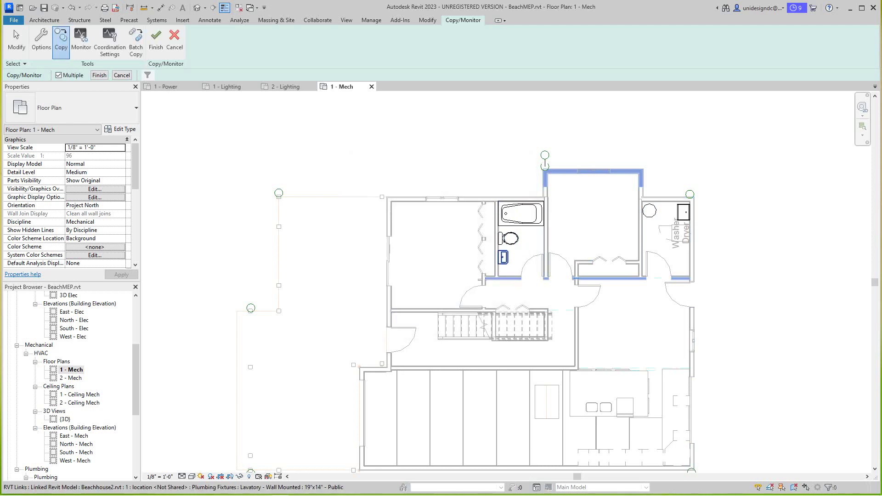
scroll(674, 239, down, 1)
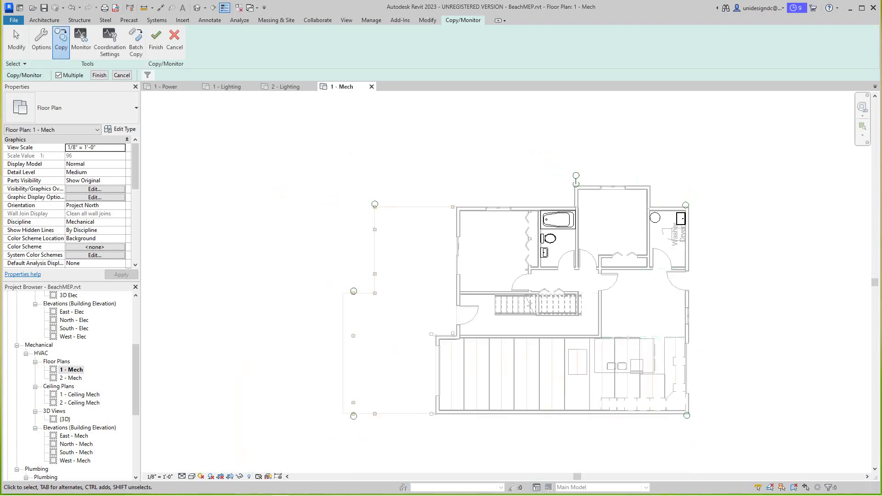
scroll(639, 274, up, 1)
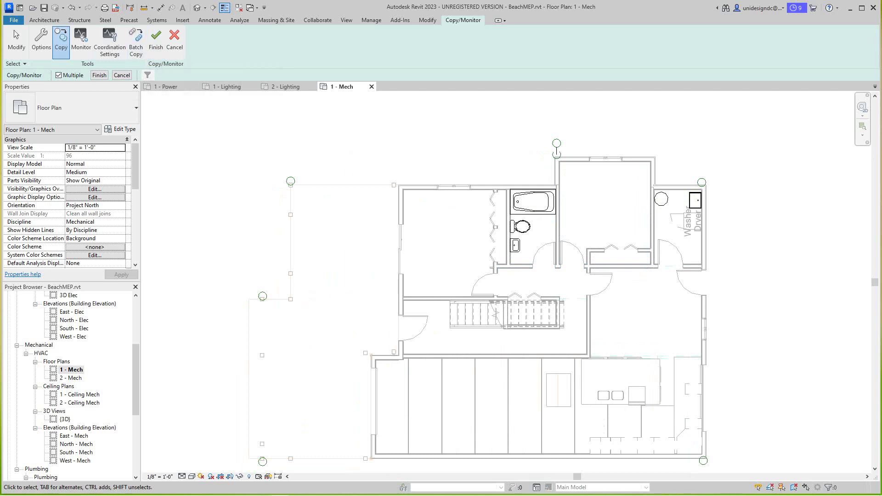
key(Escape)
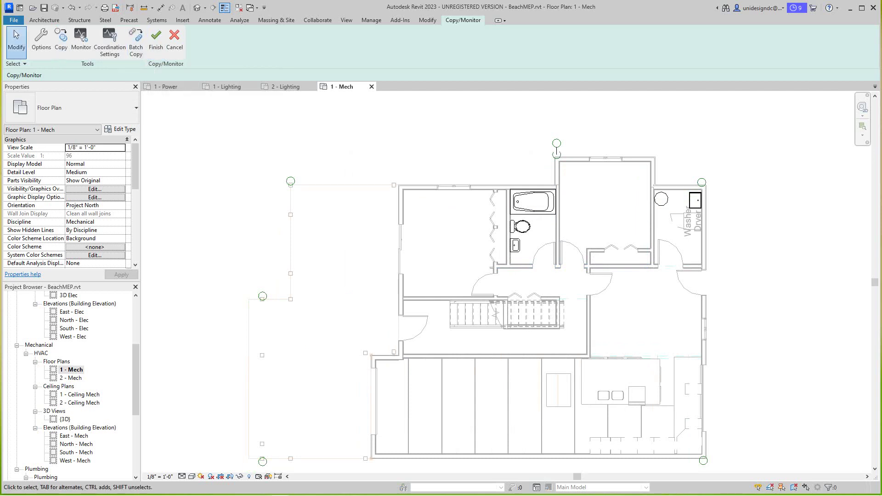
click(155, 40)
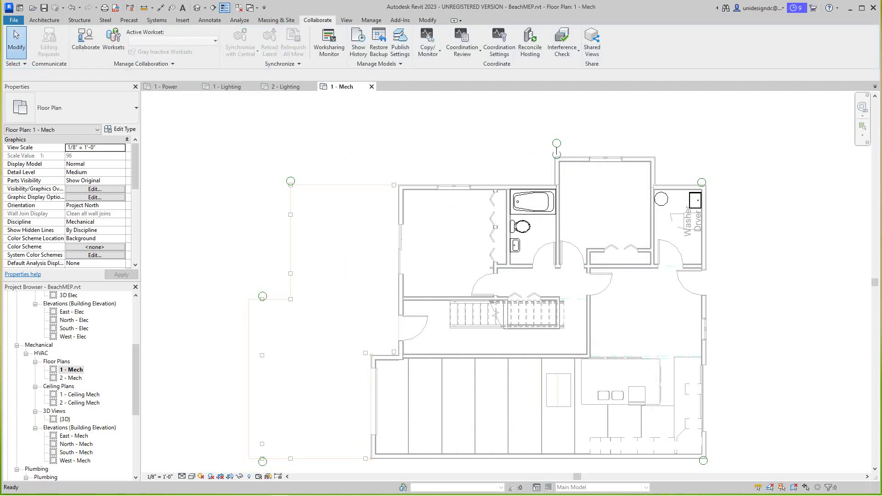
Step: Check whether the bathroom fixtures on the 1 - Mech plan can be selected separately from the linked model
scroll(524, 221, up, 1)
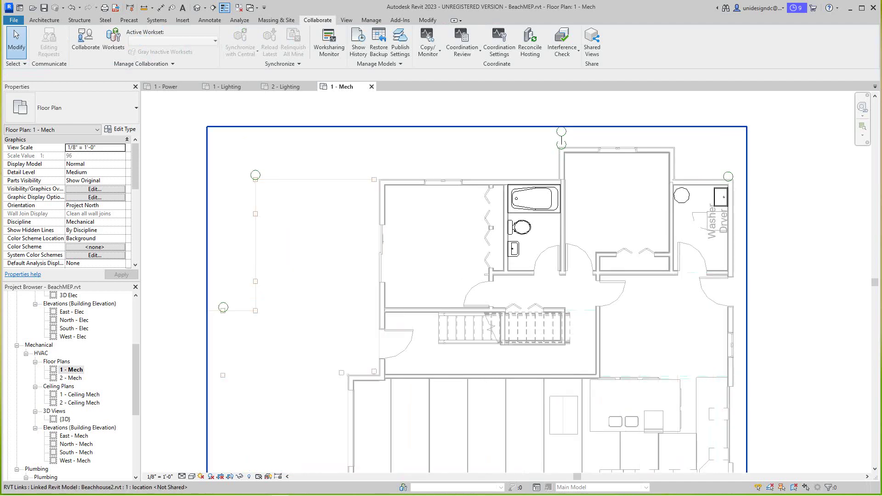
scroll(526, 213, up, 1)
scroll(526, 213, down, 2)
scroll(516, 217, down, 2)
click(516, 217)
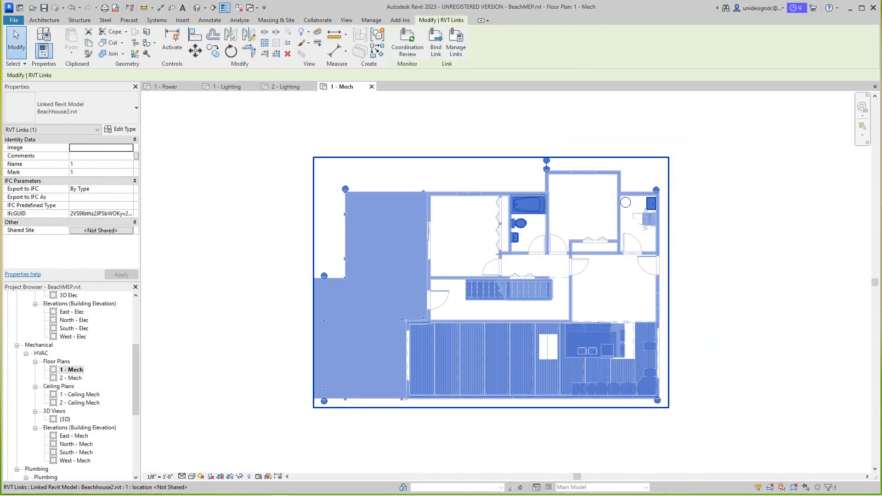
key(Escape)
scroll(659, 216, up, 2)
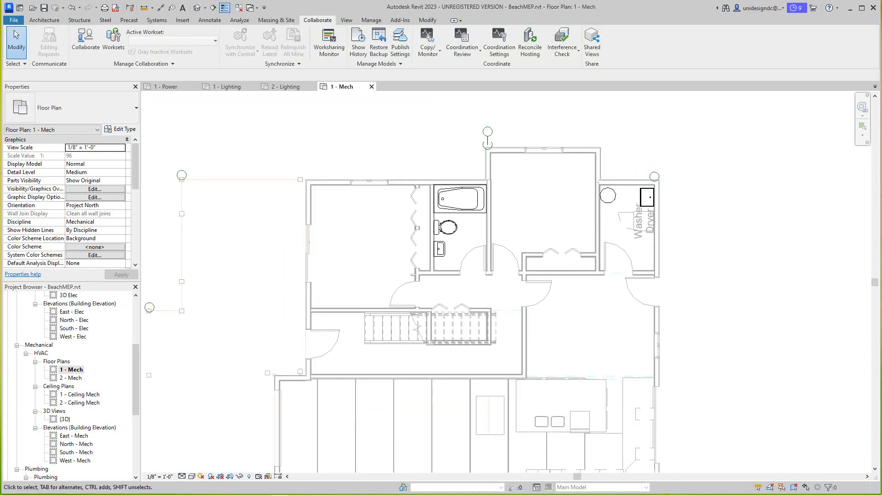
Step: Start a Copy/Monitor session on the linked Beachhouse2.rvt model and copy the bathroom's bath tub
click(427, 48)
click(440, 88)
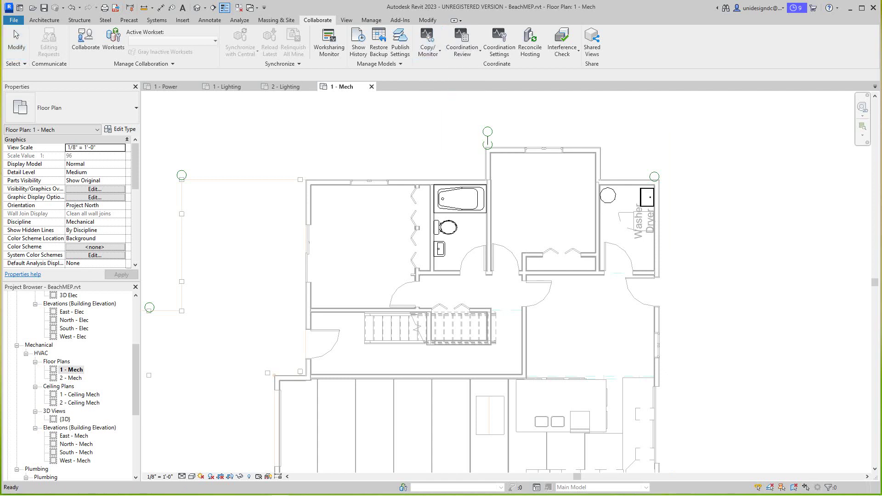
click(440, 180)
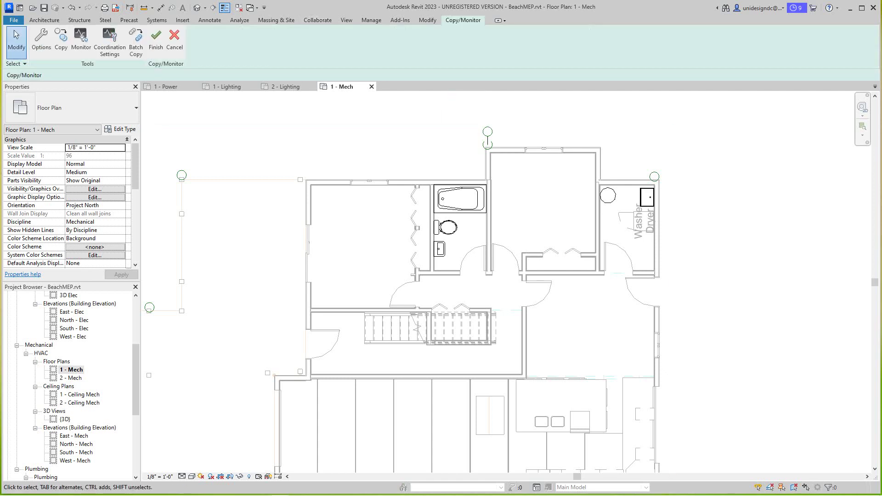
click(61, 38)
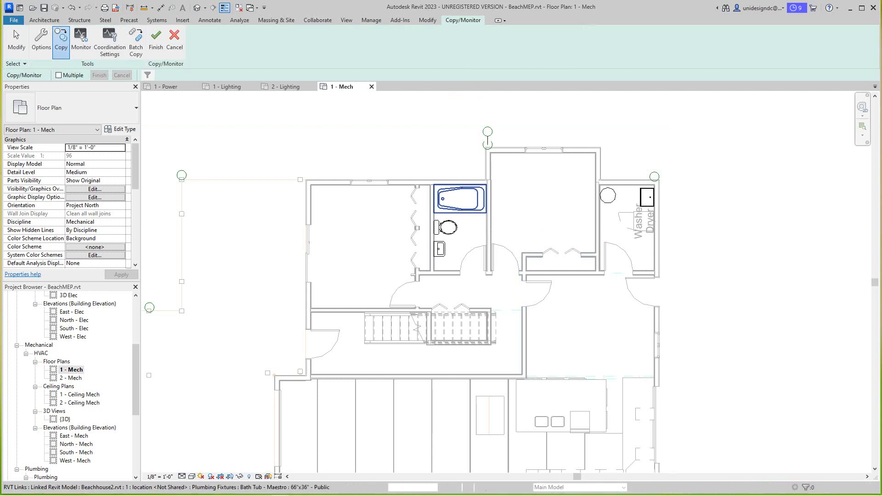
click(459, 184)
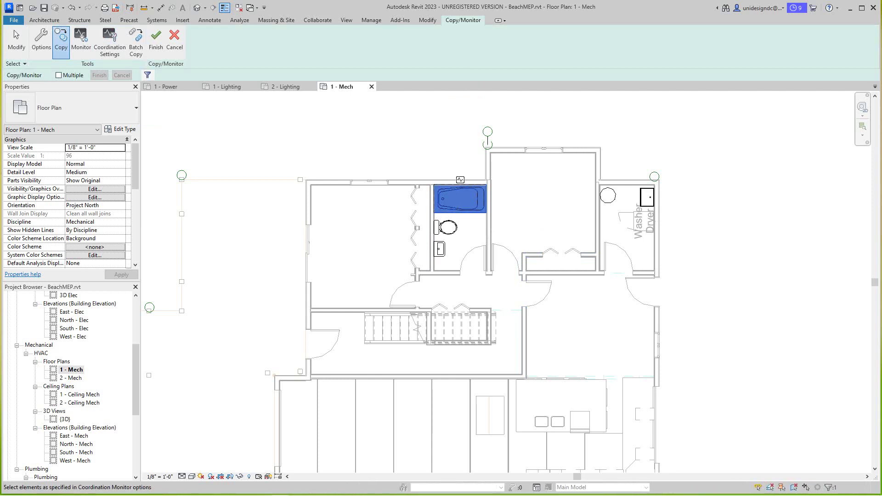
Step: Copy the linked bathroom and laundry plumbing fixtures and mechanical equipment as a multiple selection without walls, and finish the Copy/Monitor session
click(59, 75)
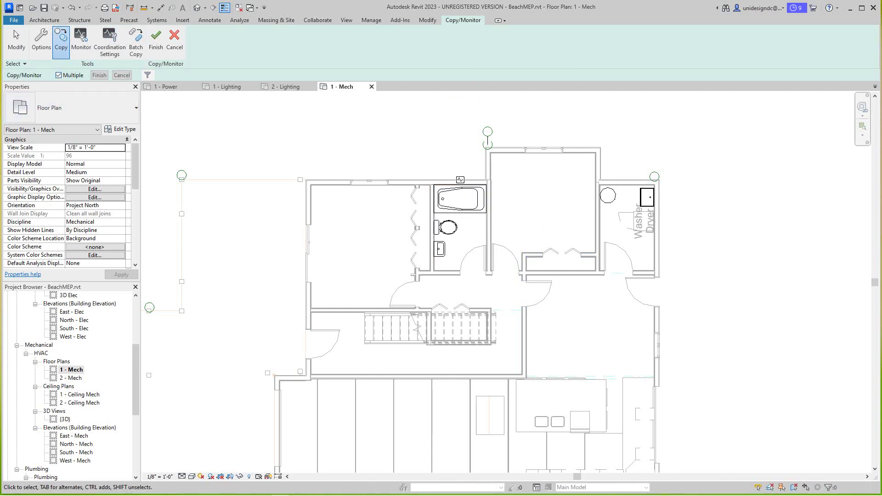
drag(390, 139, 693, 297)
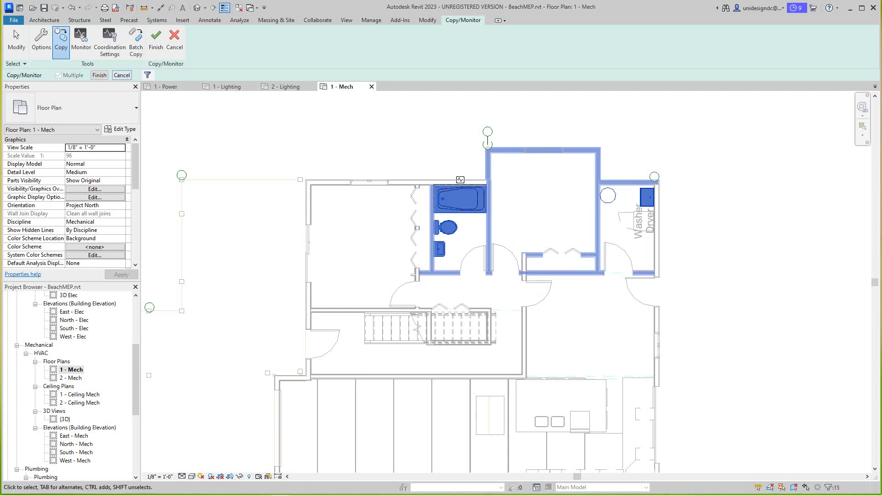
click(147, 75)
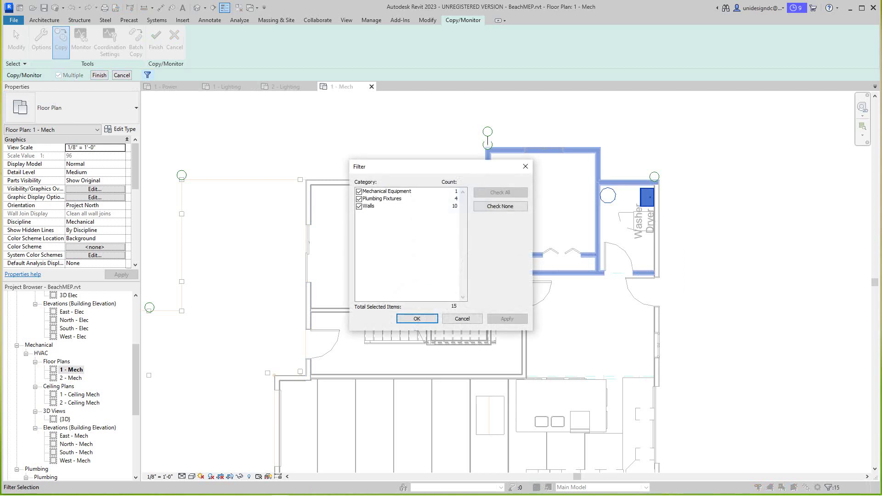
click(359, 206)
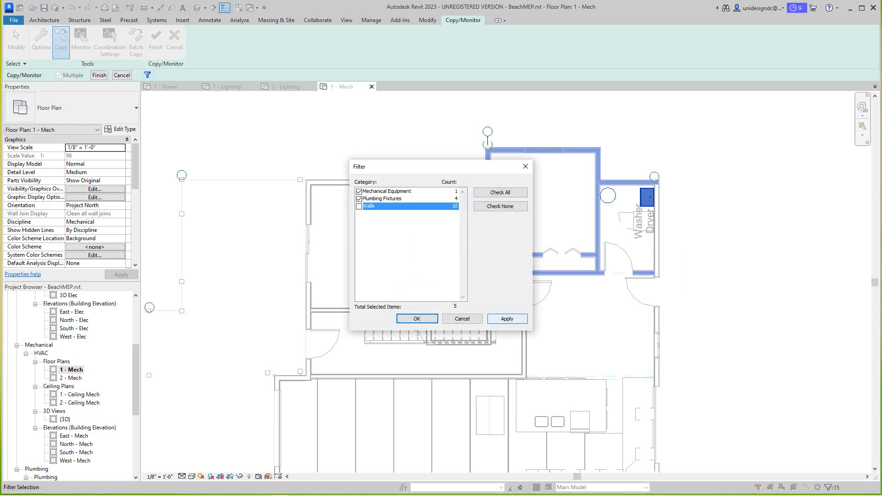
click(508, 318)
click(416, 318)
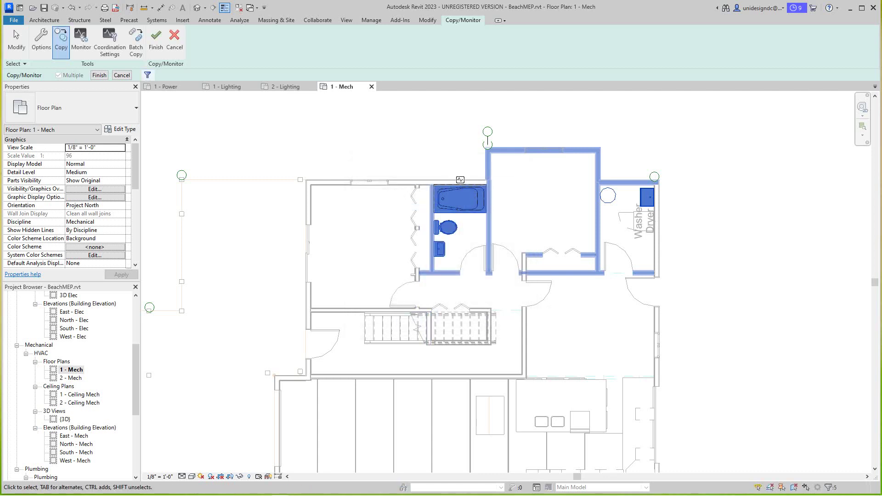
click(100, 75)
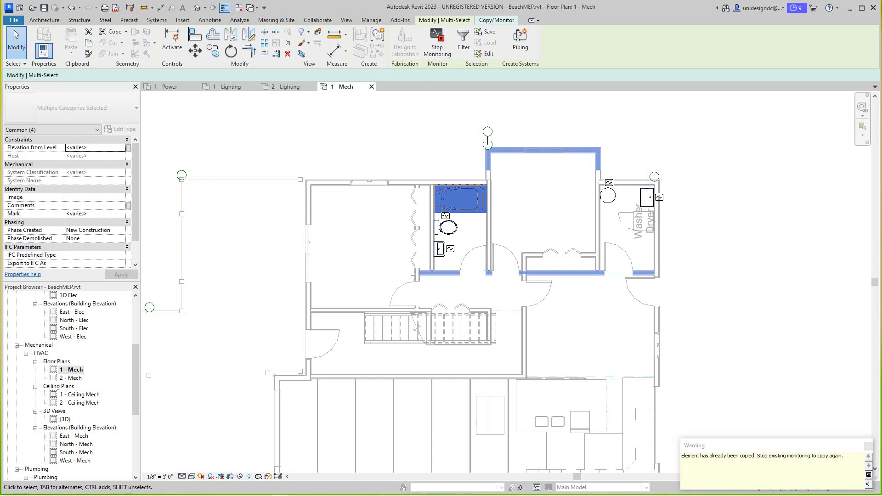
key(Escape)
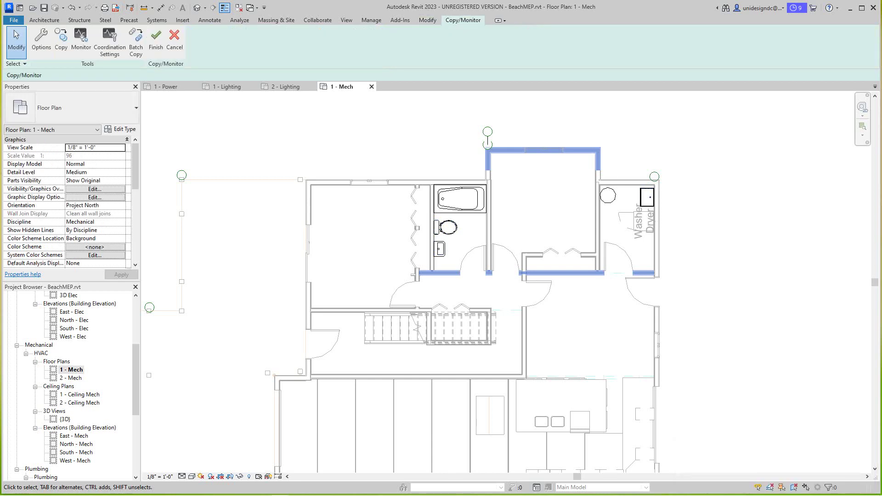
click(156, 39)
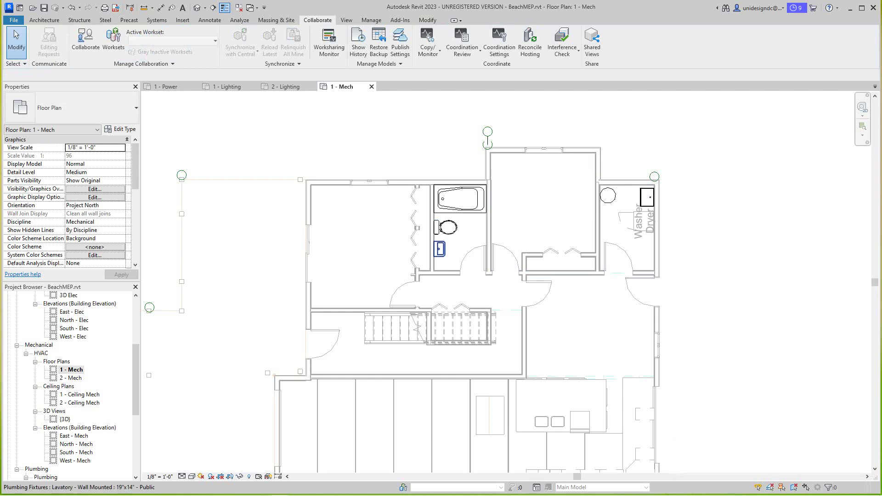
Step: Check the copied bathroom and laundry fixtures on the 1 - Mech plan and on the 1 - Plumbing floor plan
scroll(639, 197, down, 1)
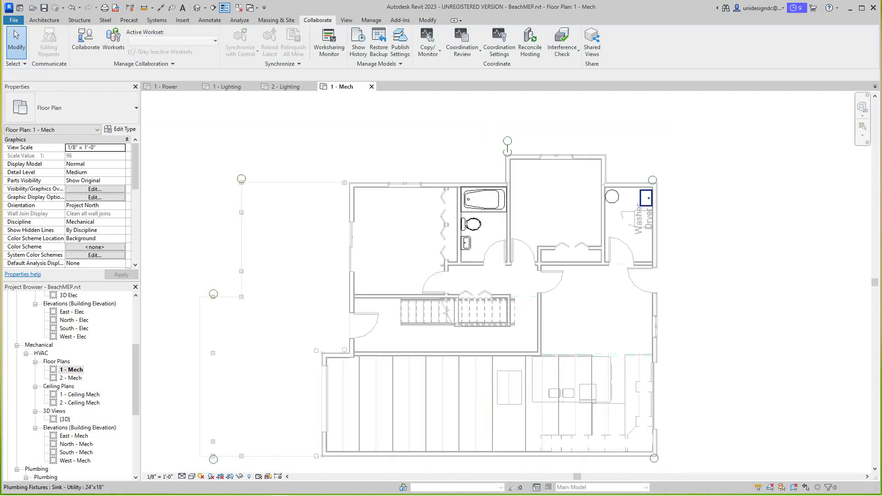
mouse_move(639, 198)
middle_down()
mouse_move(636, 206)
mouse_move(634, 195)
middle_up()
scroll(634, 195, down, 1)
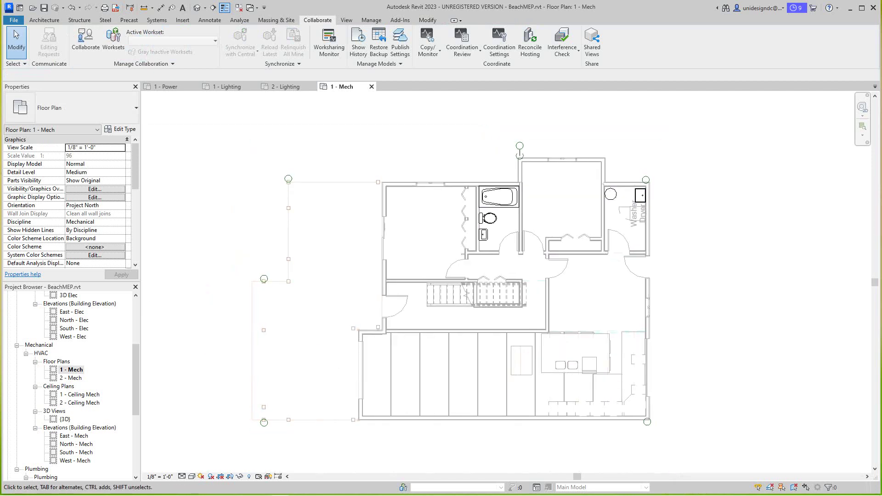
scroll(369, 309, up, 1)
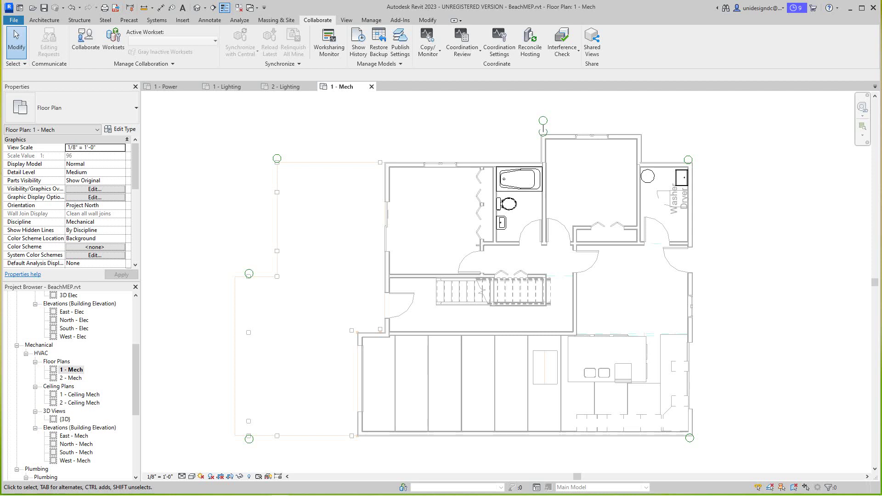
scroll(68, 385, down, 6)
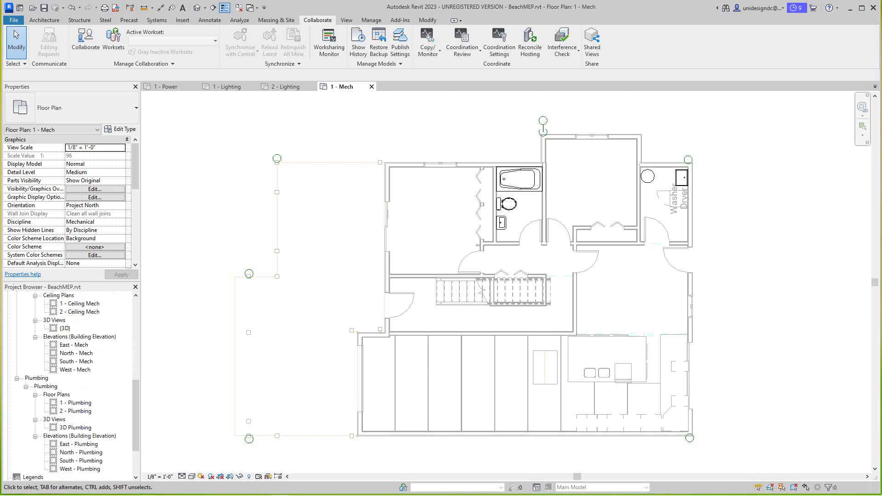
scroll(68, 386, down, 1)
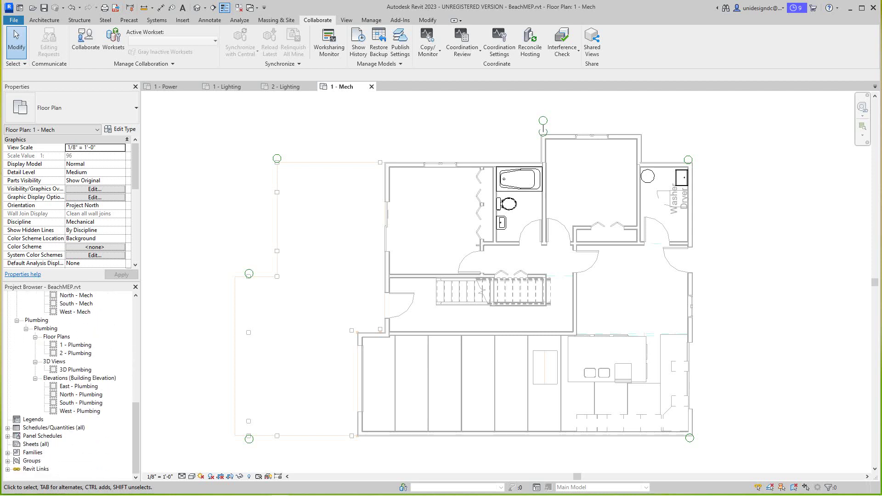
double_click(75, 345)
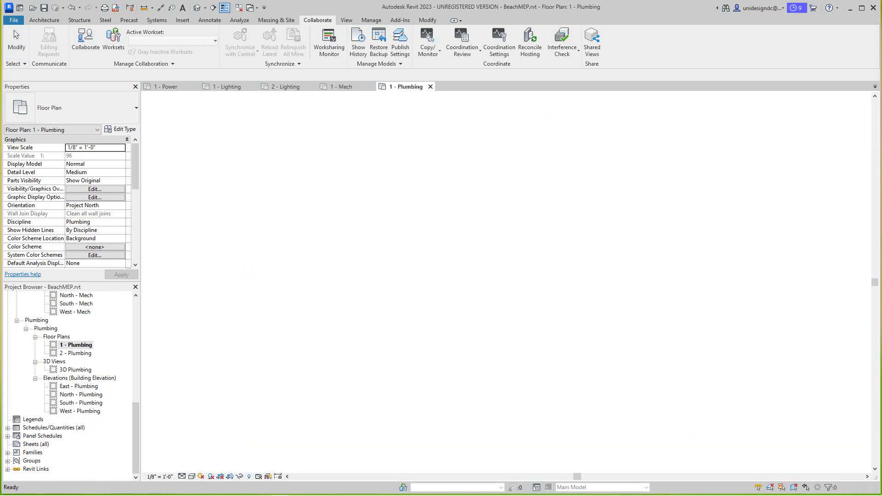
scroll(616, 204, up, 4)
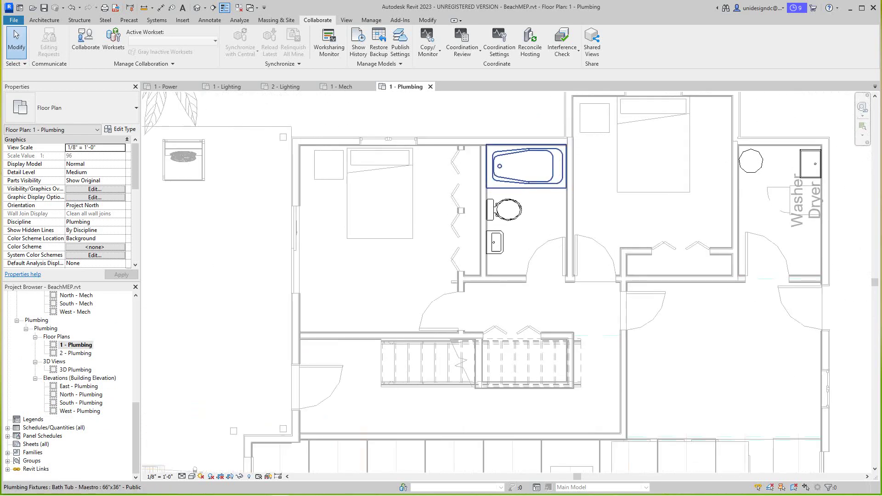
scroll(416, 217, down, 3)
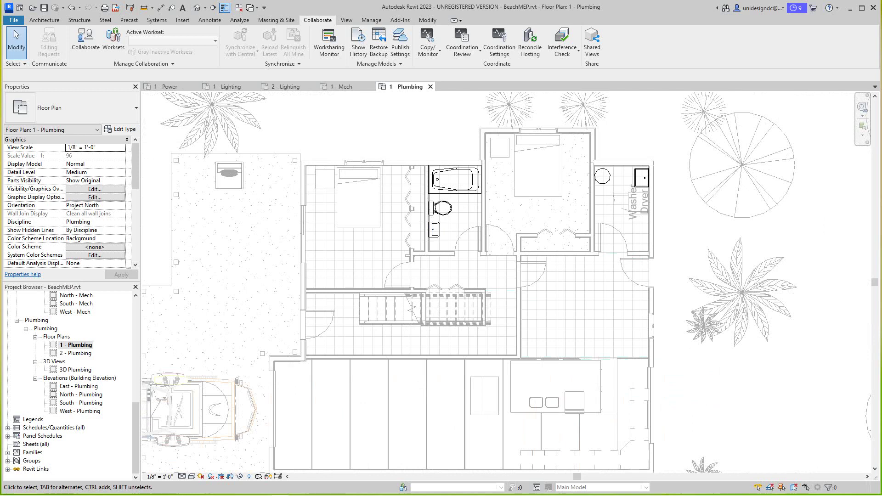
Step: Open the 2 - Plumbing floor plan and browse the project's list of views back to the electrical ones
double_click(76, 353)
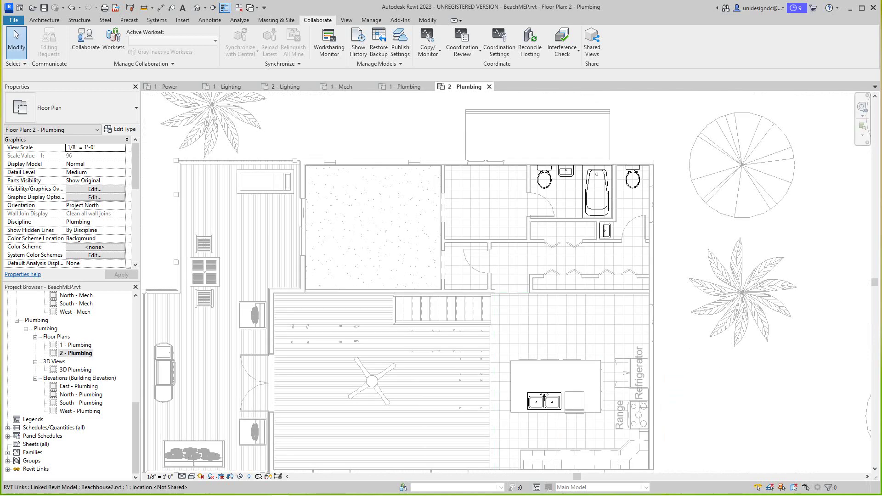
scroll(135, 436, up, 1)
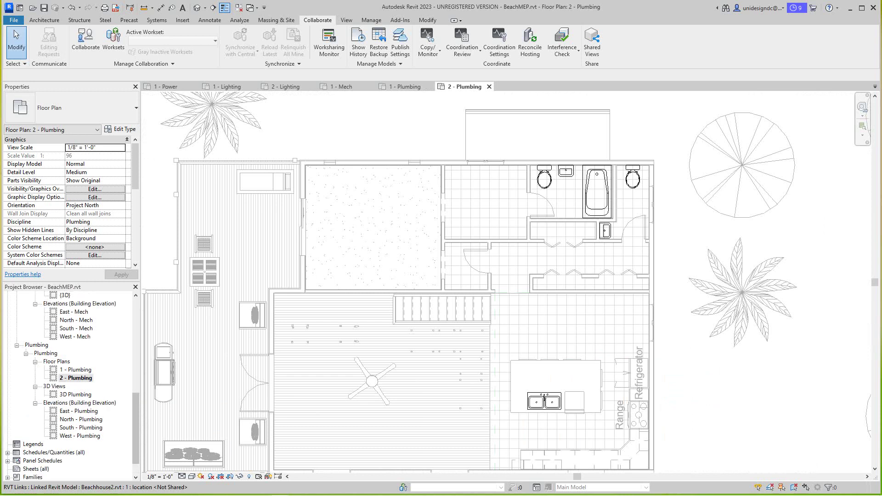
scroll(69, 386, up, 6)
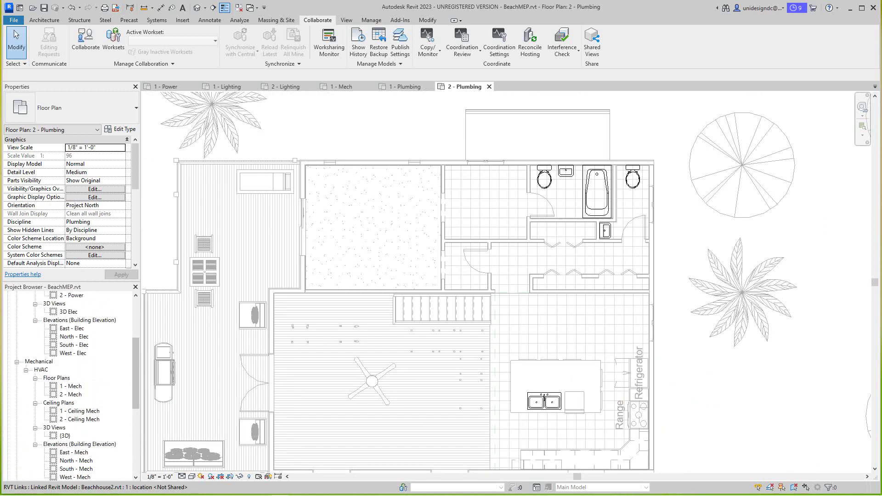
scroll(69, 386, up, 4)
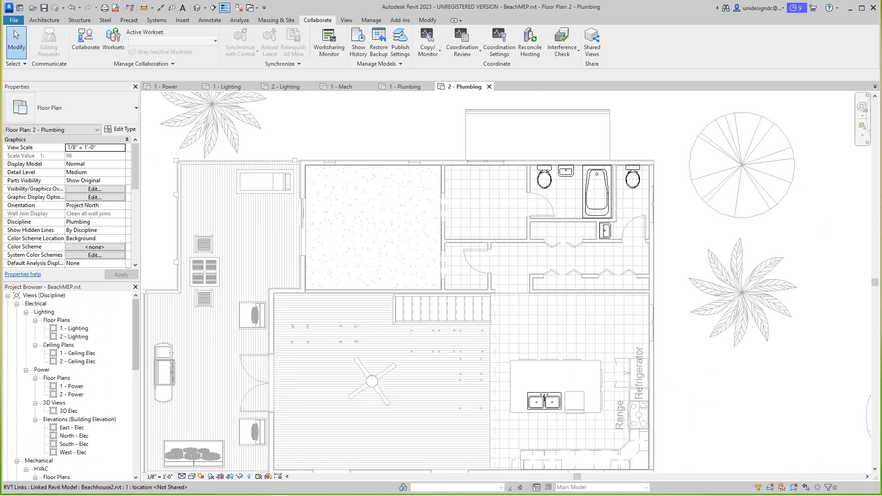
Step: Close the 2 - Plumbing and 1 - Plumbing plans and open the 2 - Mech floor plan
scroll(69, 385, down, 1)
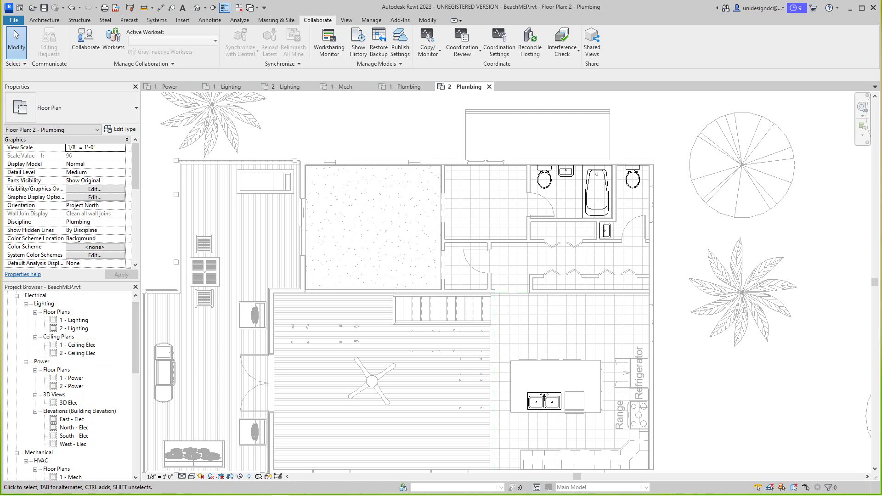
click(489, 86)
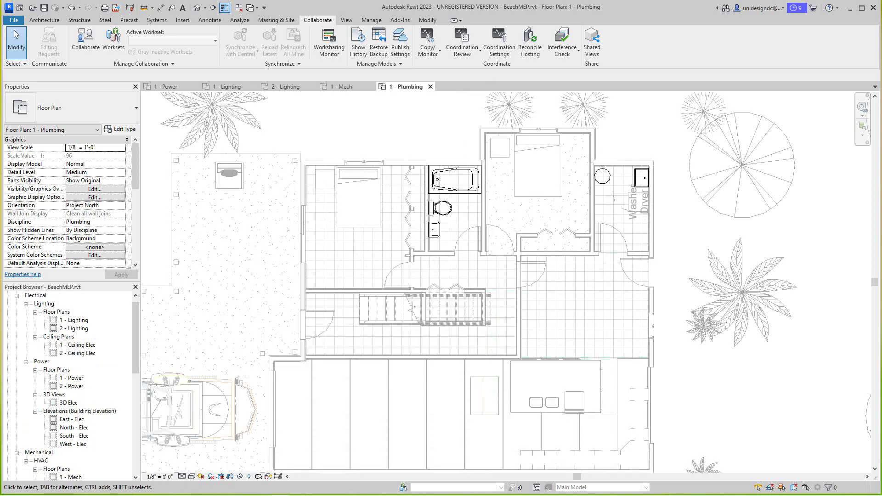
click(430, 86)
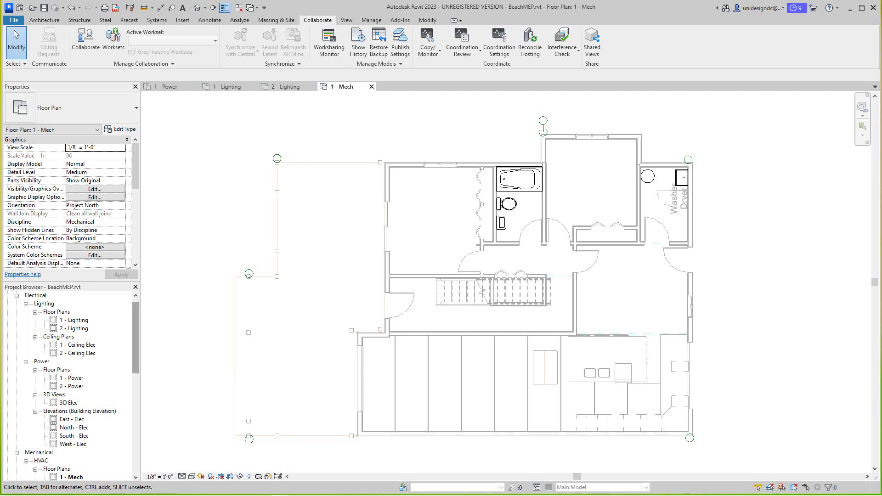
scroll(69, 385, down, 4)
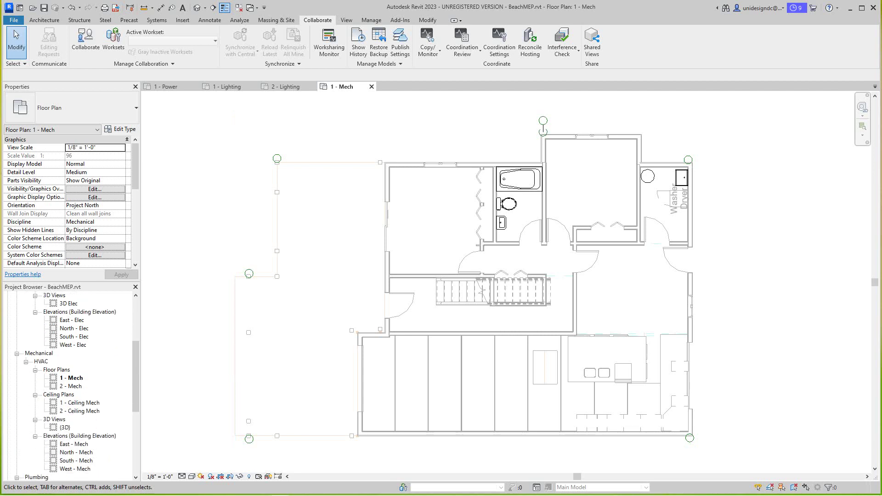
double_click(71, 386)
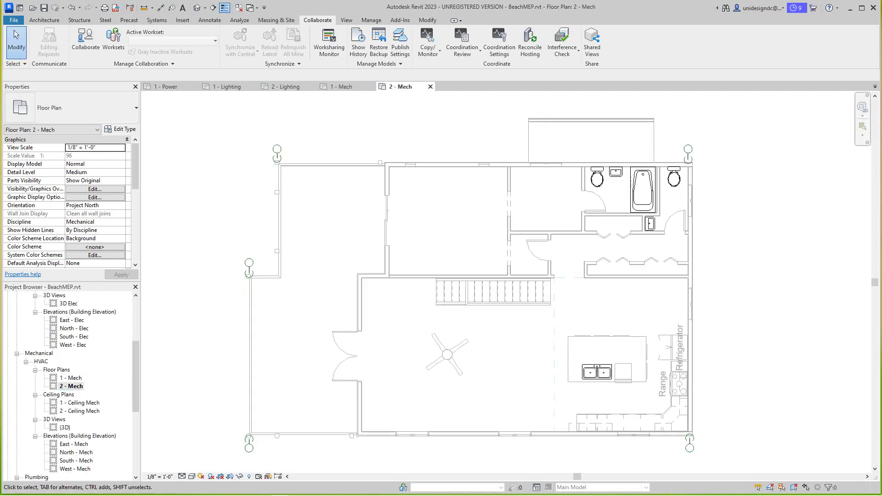
scroll(592, 200, down, 2)
middle_drag(592, 200, 596, 238)
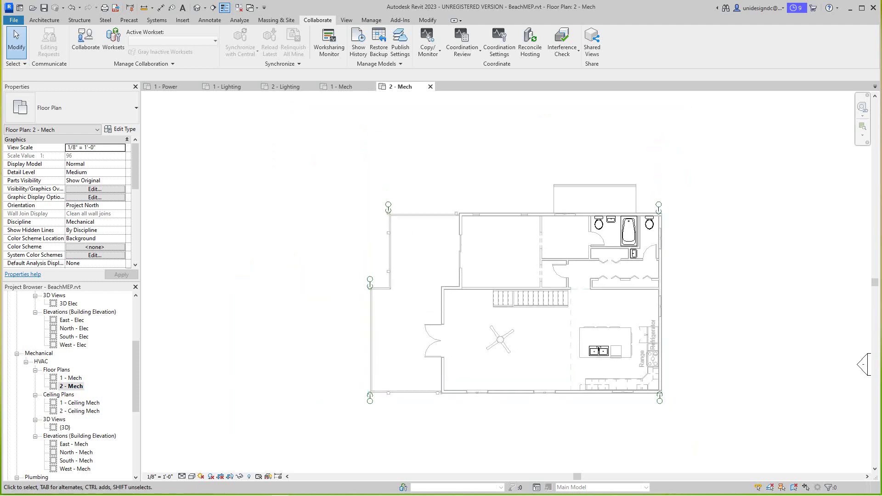
Step: Start a Copy/Monitor session on the linked Beachhouse2.rvt model in the 2 - Mech plan
click(595, 214)
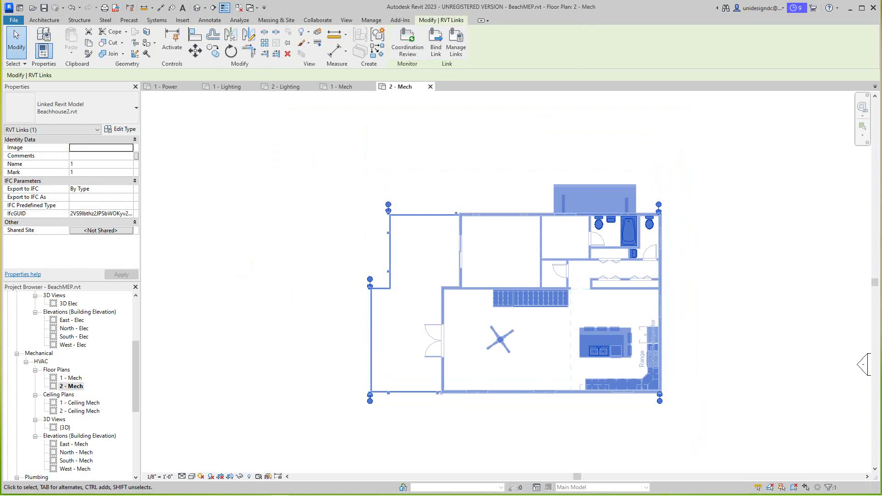
key(Escape)
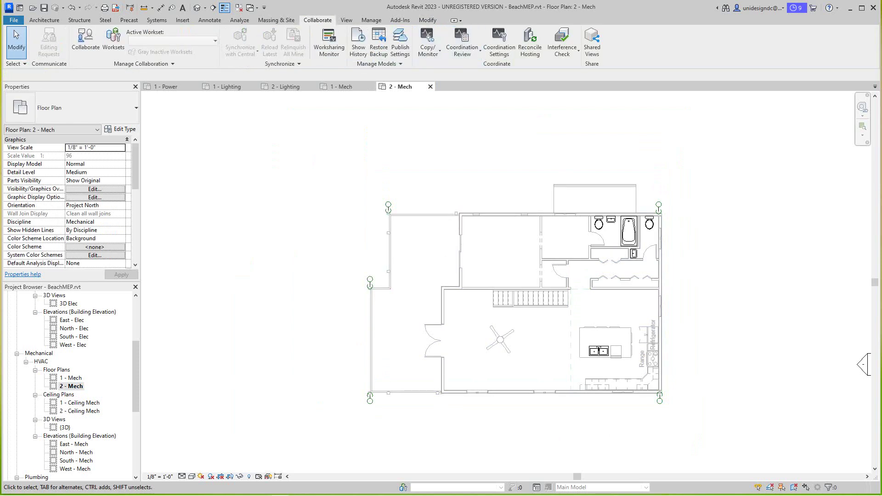
click(427, 41)
click(439, 87)
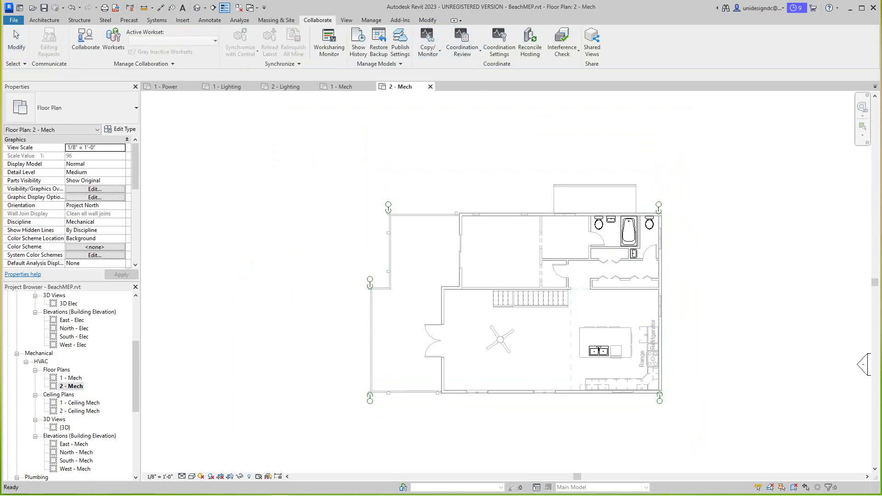
click(620, 234)
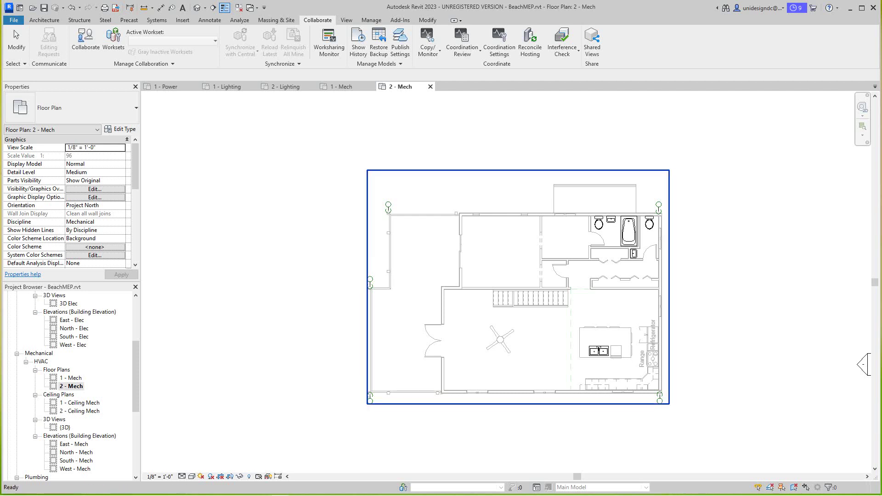
scroll(621, 234, up, 2)
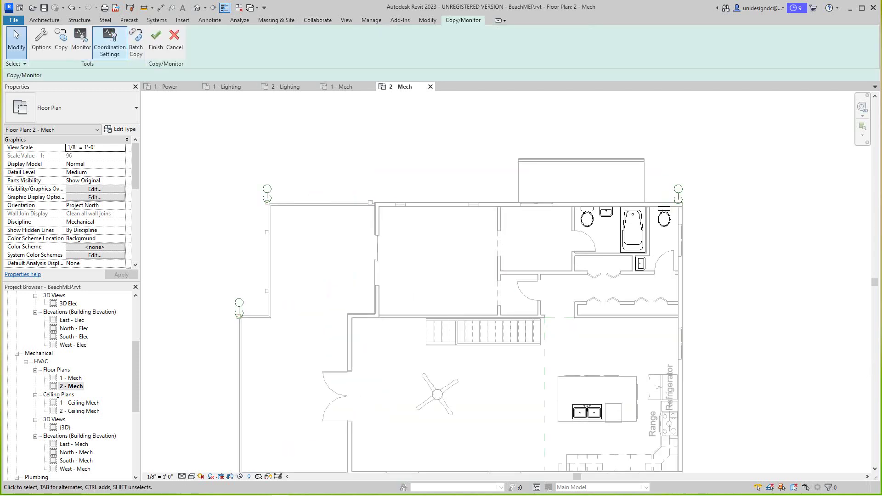
Step: Copy the second-floor bathroom area's linked plumbing fixtures as a multiple selection with walls filtered out, and finish the Copy/Monitor session
click(61, 41)
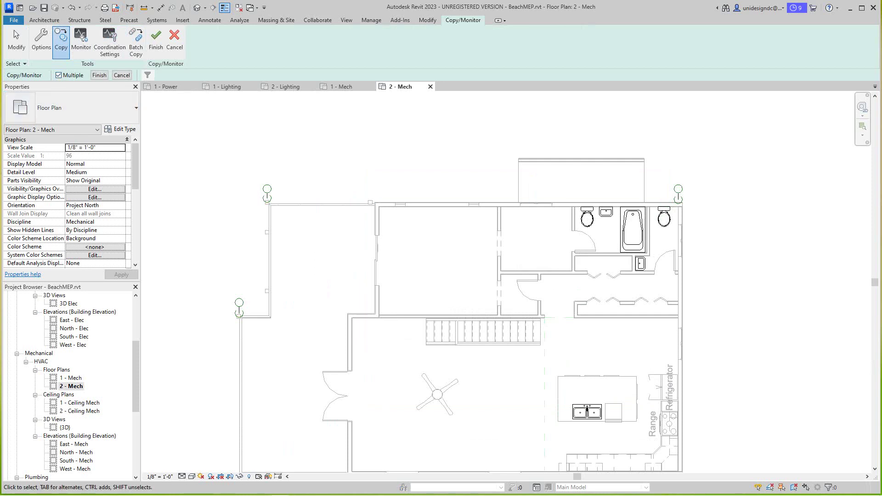
drag(491, 150, 733, 317)
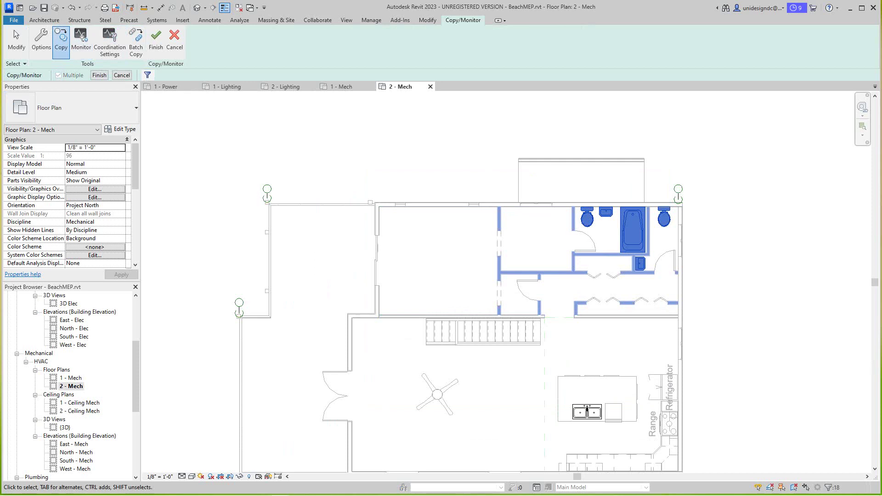
click(147, 74)
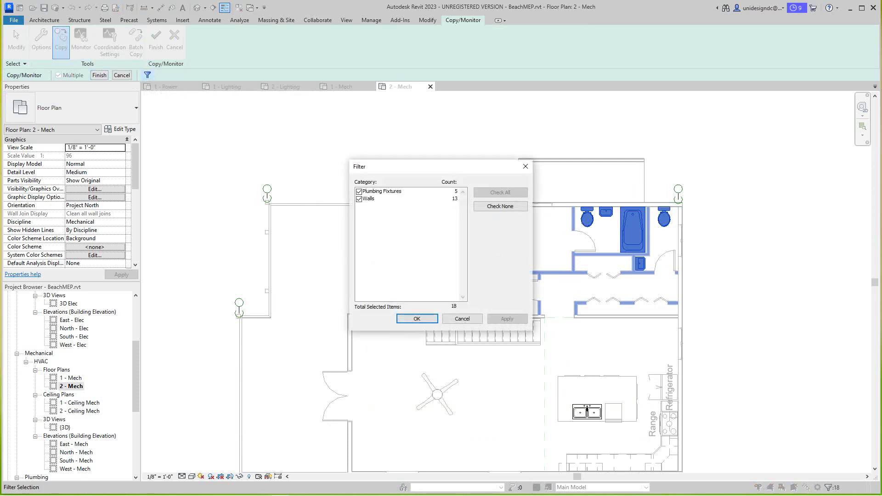
click(359, 199)
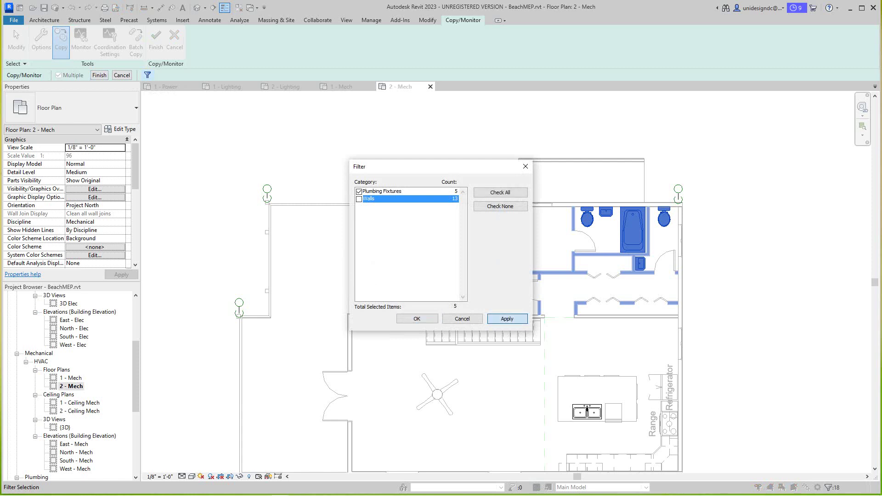
click(507, 319)
click(416, 318)
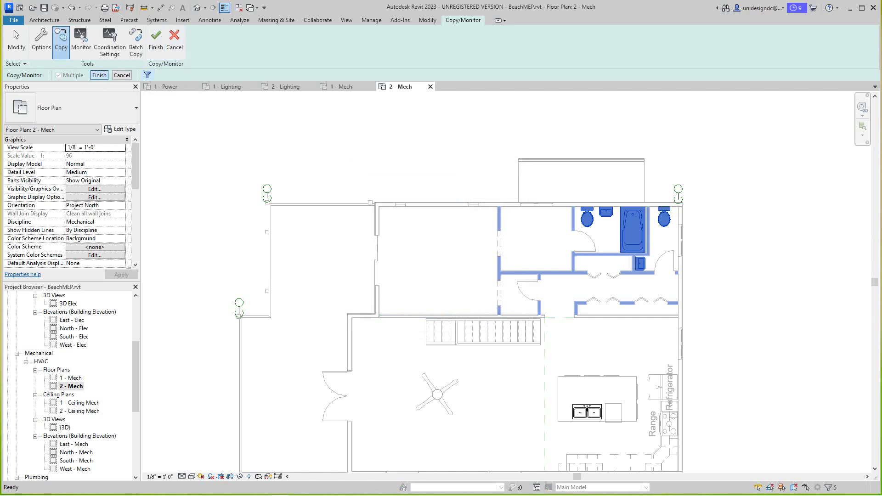
click(99, 75)
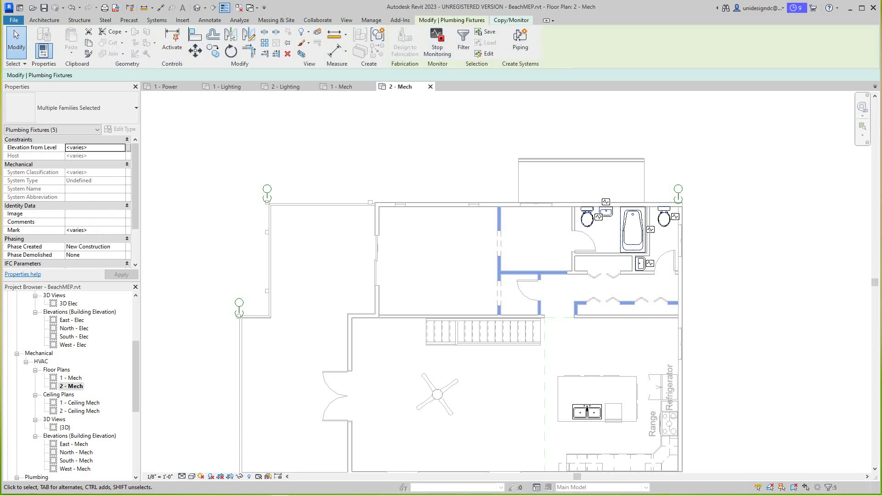
click(511, 20)
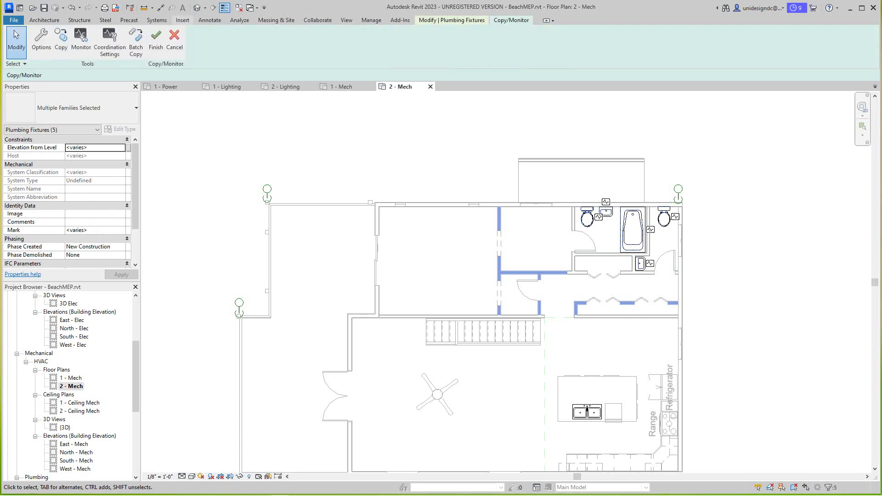
click(156, 39)
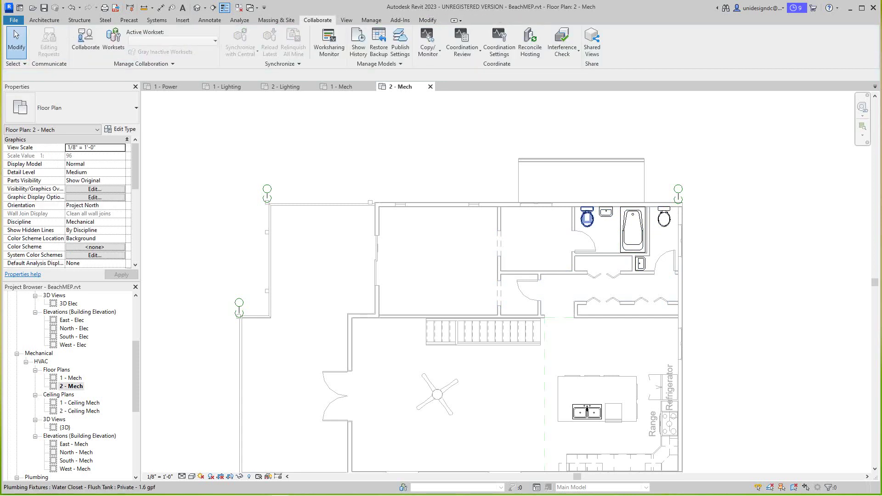
Step: Open the default 3D view and examine the copied light fixtures, plumbing fixtures and mechanical equipment throughout the house
click(197, 8)
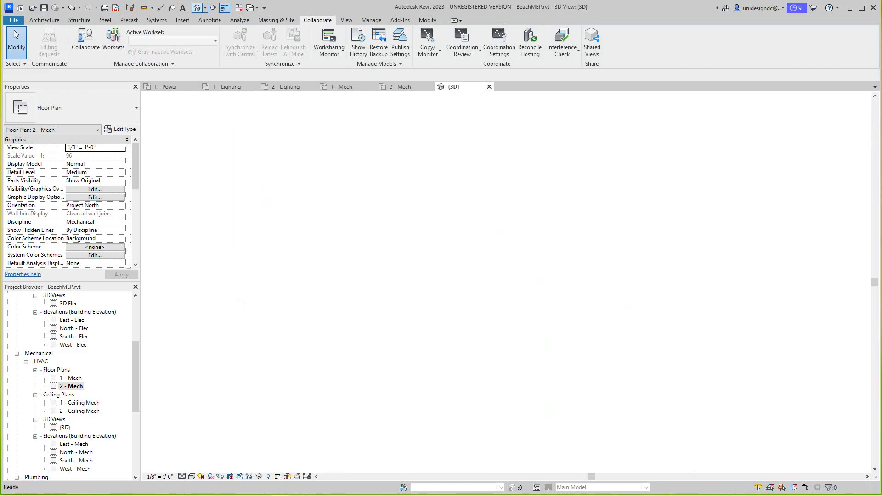
scroll(565, 286, up, 5)
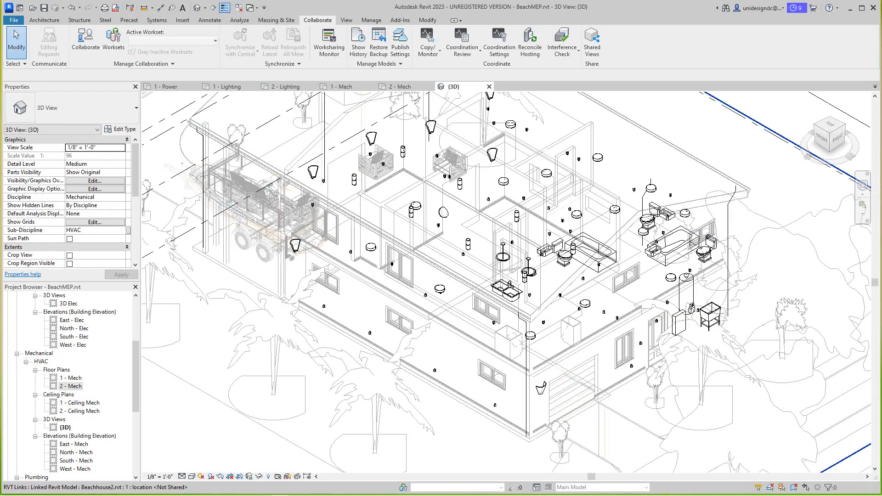
scroll(419, 281, down, 3)
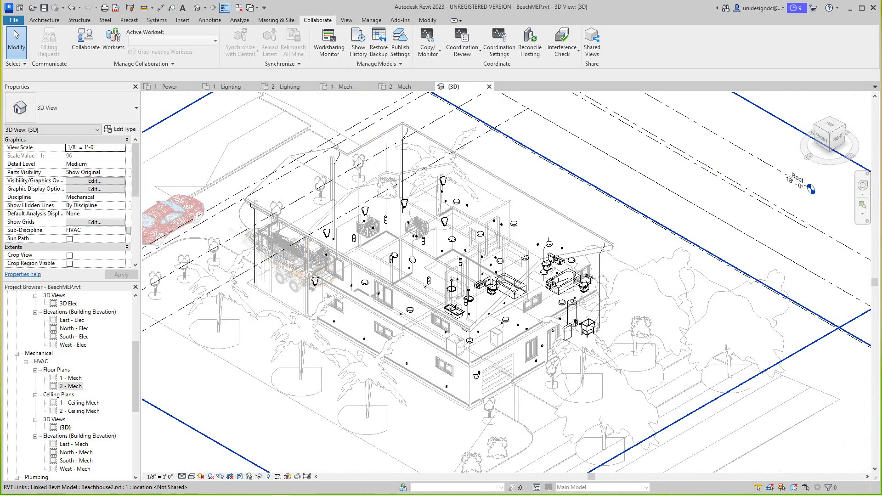
scroll(533, 345, up, 5)
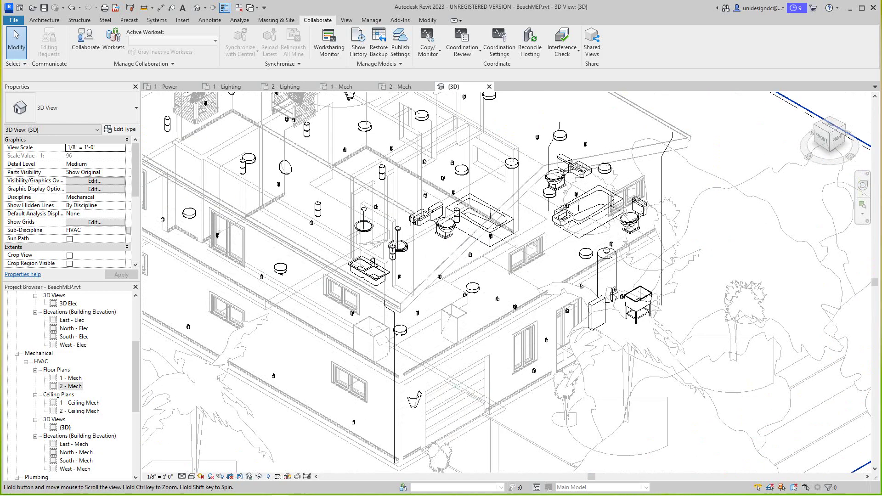
scroll(480, 347, down, 5)
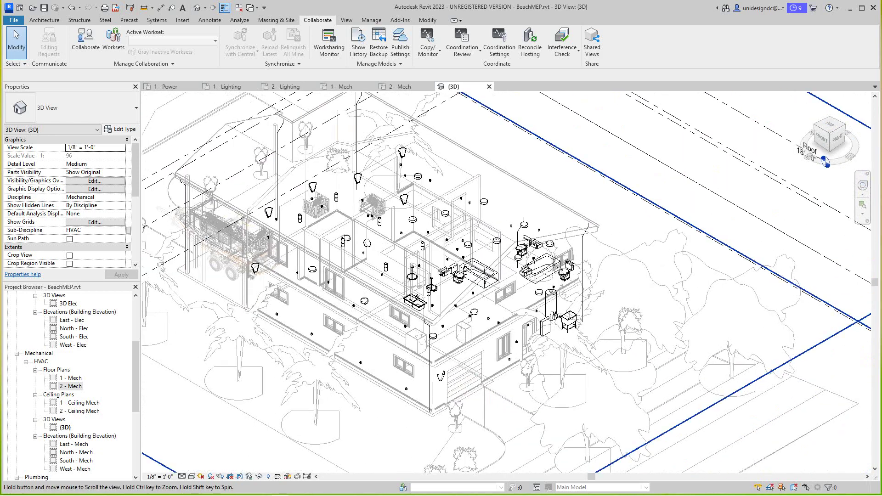
middle_drag(480, 346, 492, 338)
scroll(508, 227, down, 3)
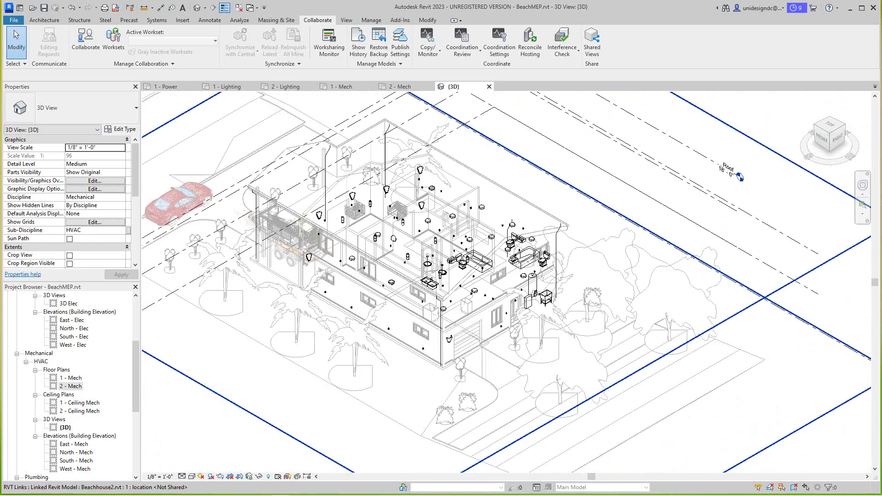
scroll(435, 243, up, 6)
scroll(505, 276, up, 3)
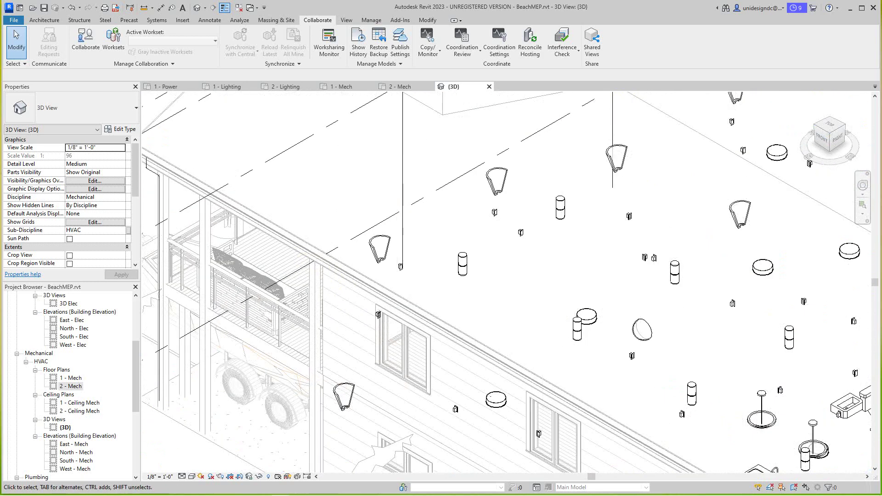
Step: Return to the 2 - Mech plan and inspect the copied bathroom fixtures up close
click(399, 86)
scroll(657, 204, up, 4)
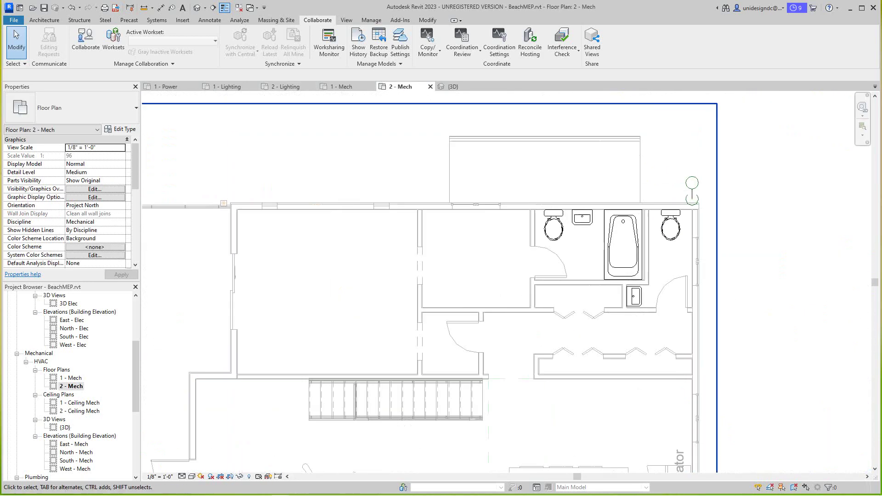
middle_drag(585, 424, 533, 363)
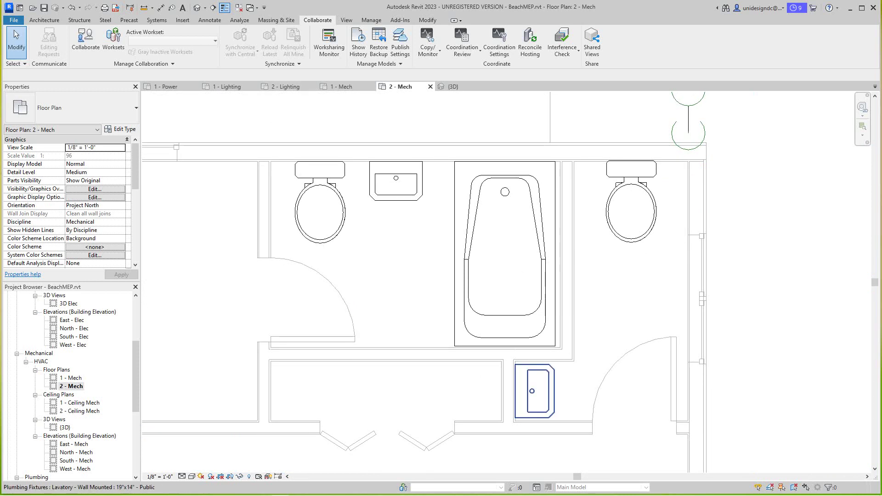